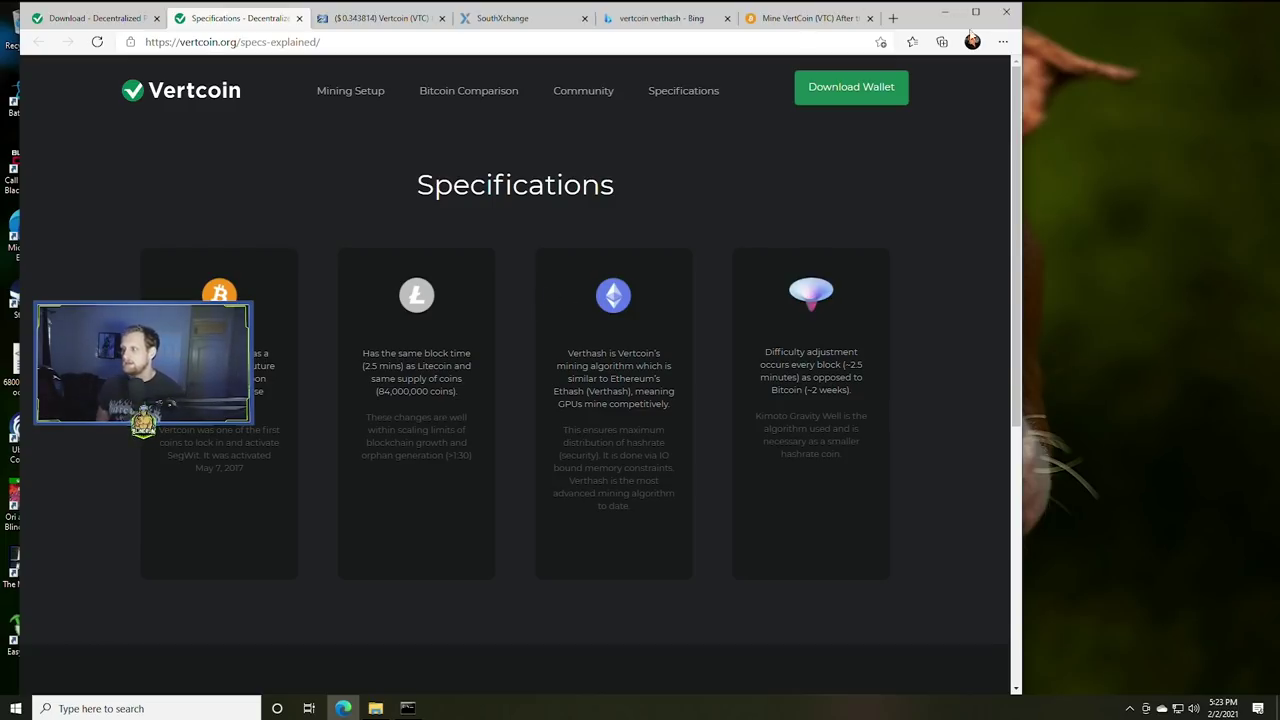
Move the browser window aside and bring the mining console window forward to inspect its output.
left_click_drag(917, 27, 1122, 31)
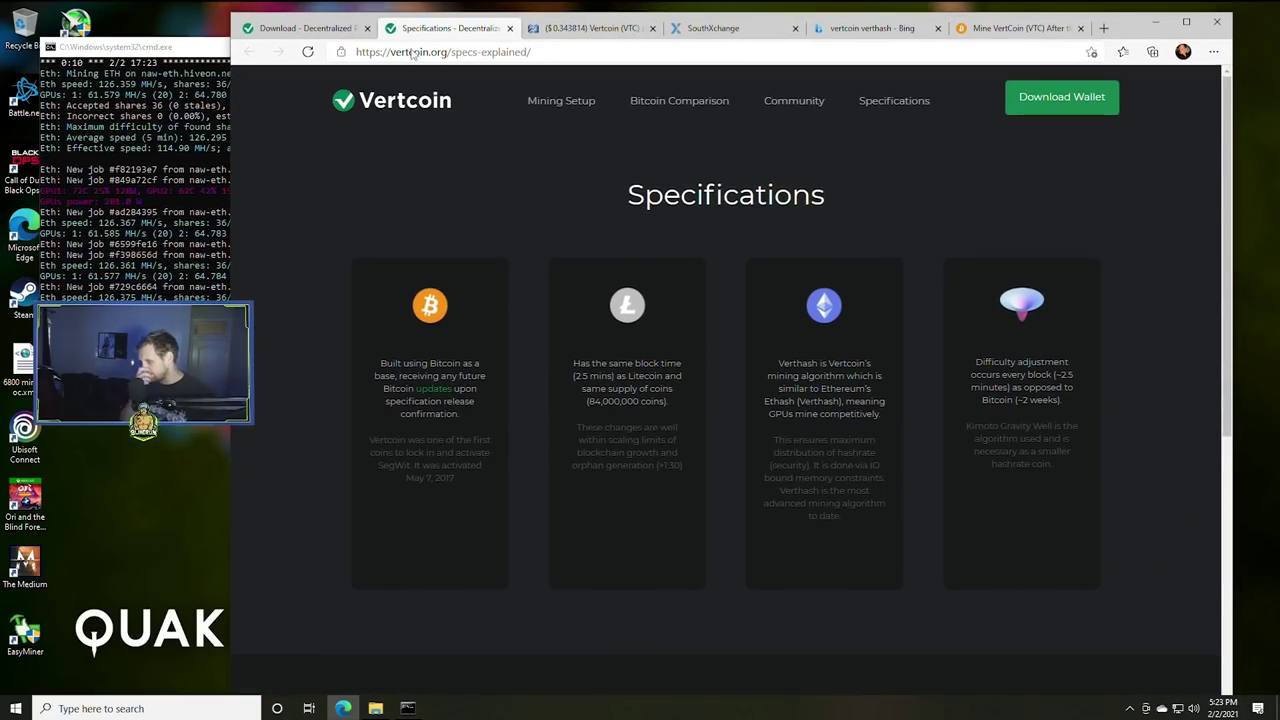
left_click(411, 53)
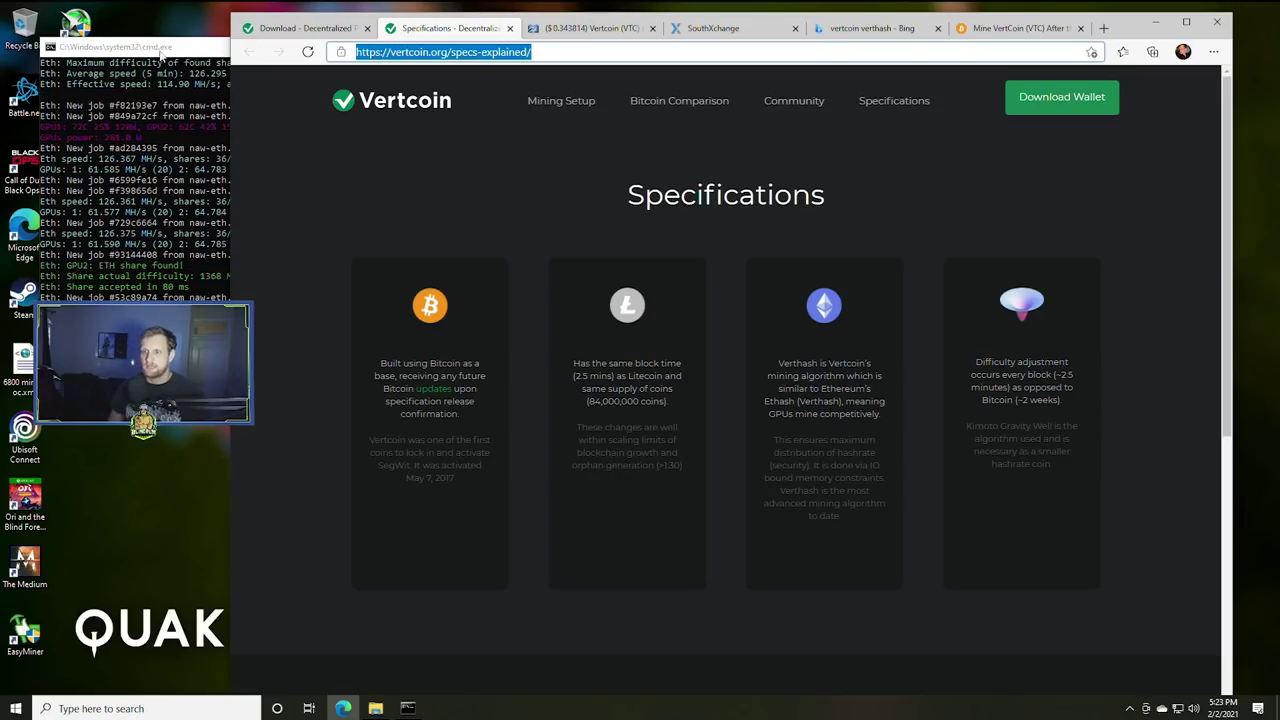
left_click(160, 50)
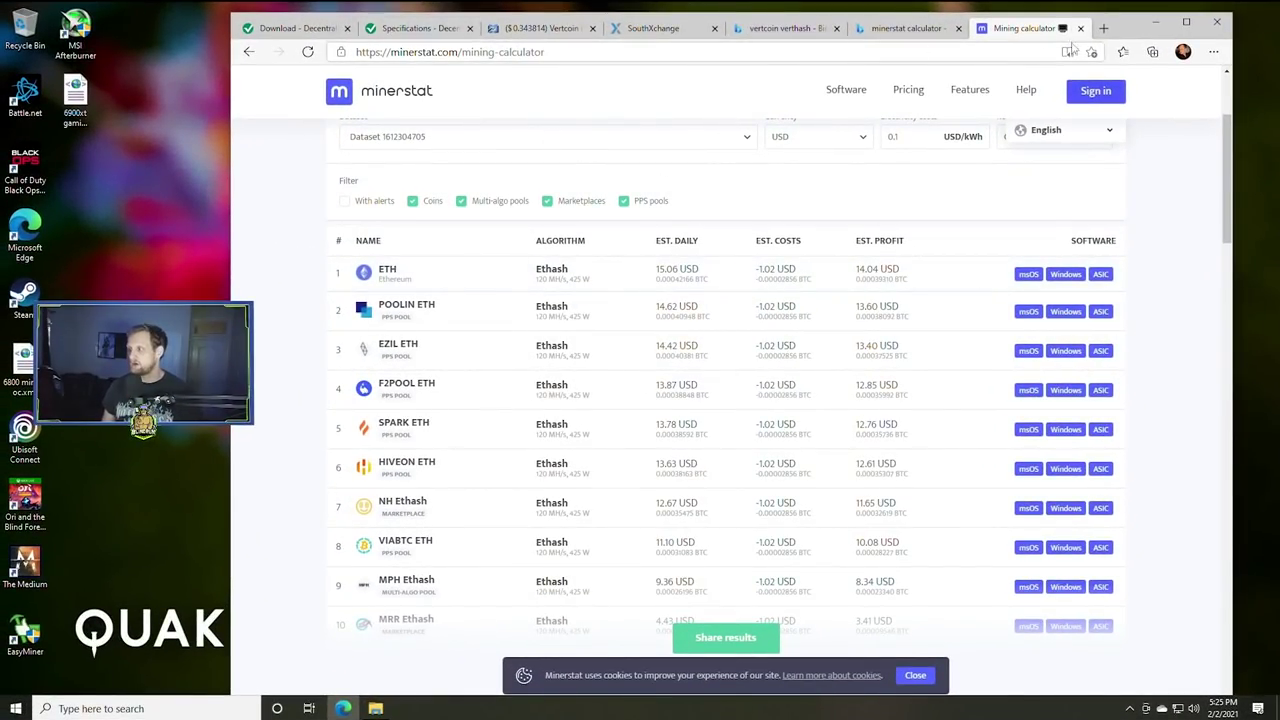
Close the Minerstat mining calculator page and view Vertcoin's Specifications page in a maximized browser window.
left_click(1080, 28)
left_click(480, 30)
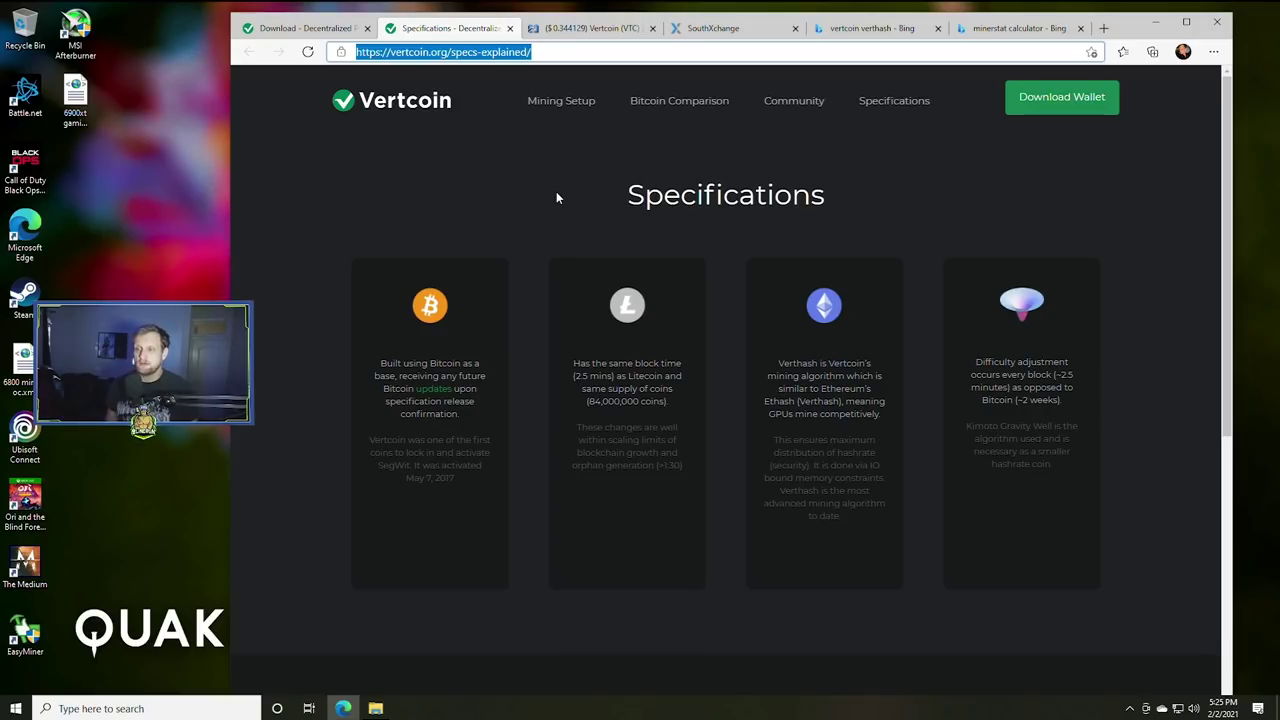
left_click(1186, 21)
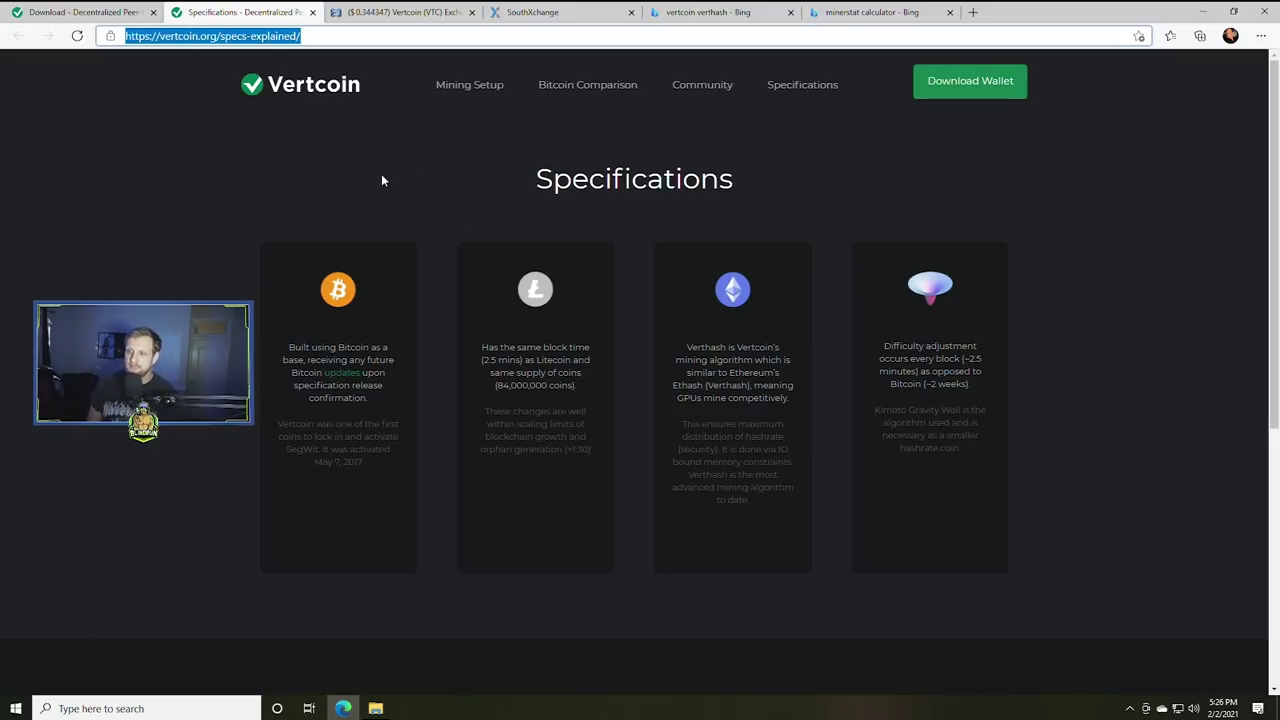
scroll(392, 177, "down", 1)
scroll(397, 175, "up", 1)
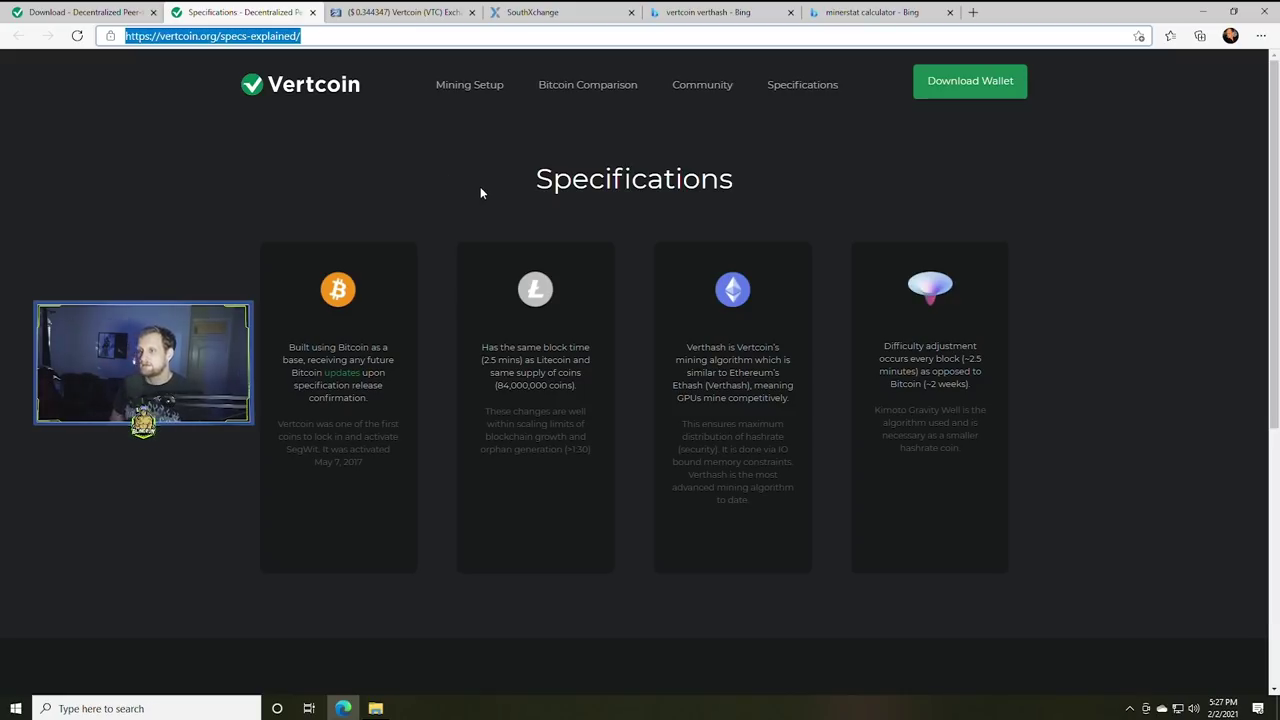
Download vertcoin-ocm-2.0-rc6-windows-x64.zip from the One-Click Miner's latest GitHub release, linked on Vertcoin's miner download page.
left_click(100, 12)
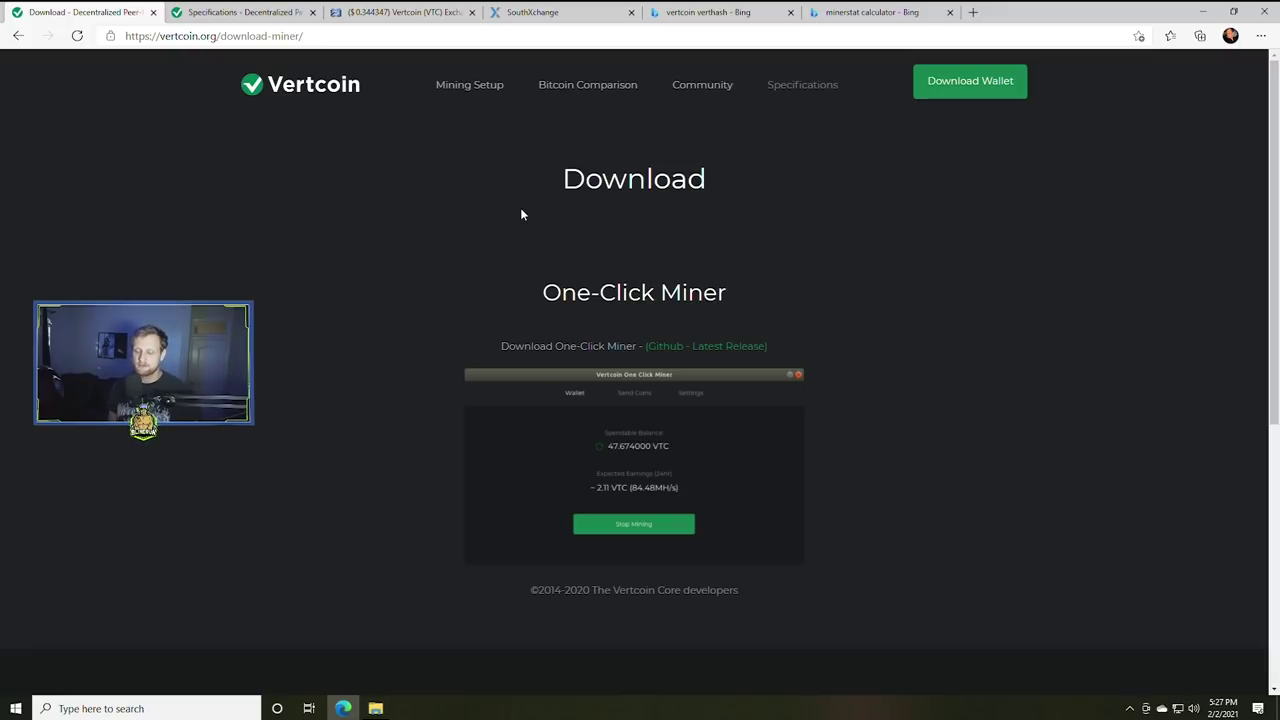
left_click(697, 347)
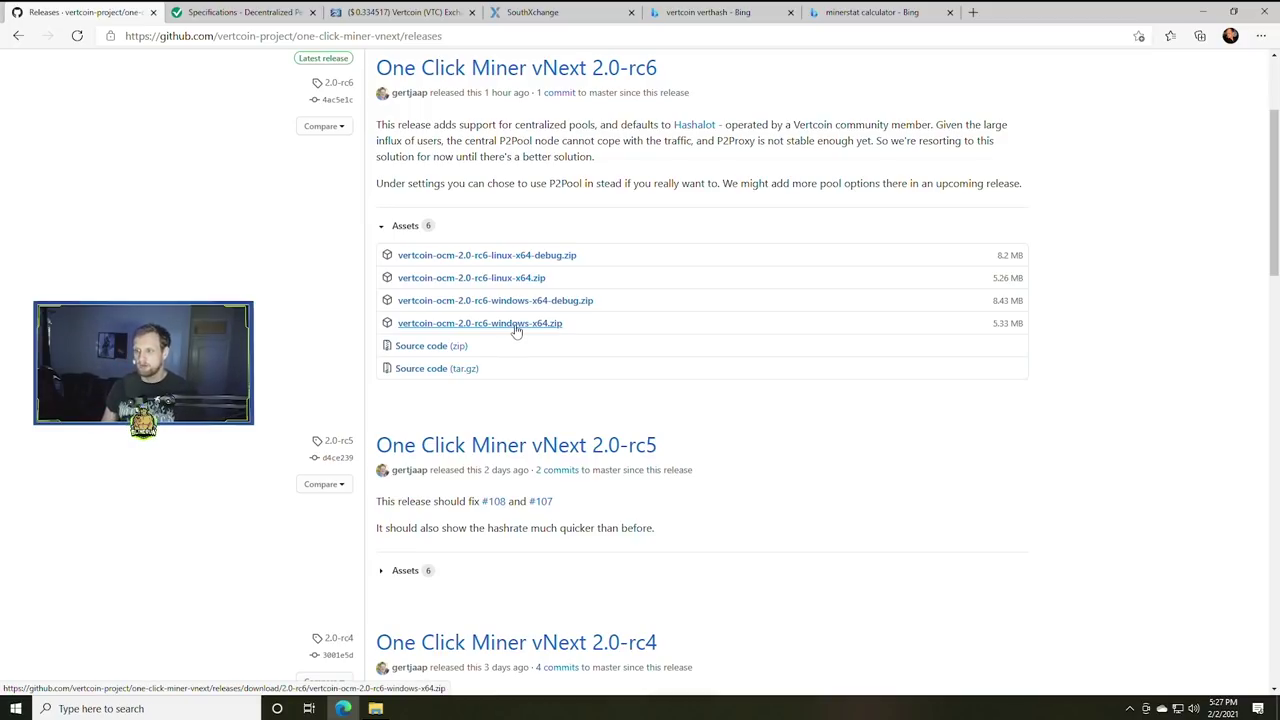
left_click(516, 331)
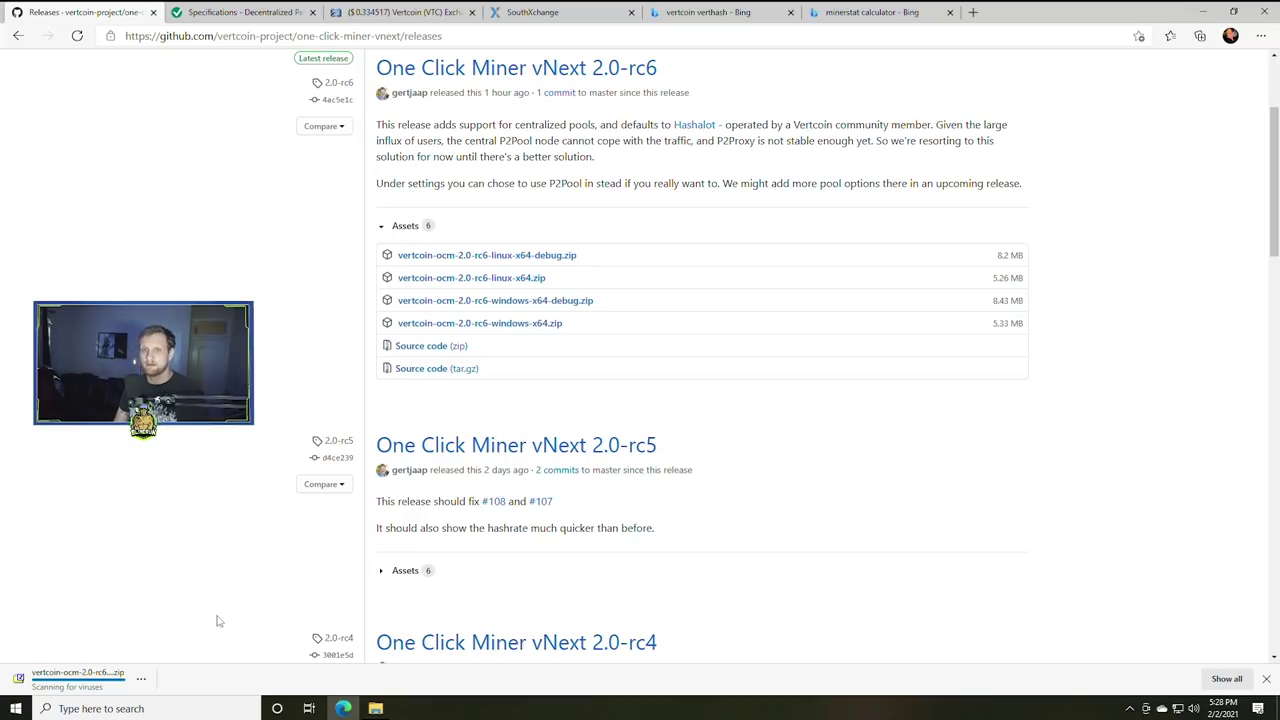
Show the downloaded rc6 archive in its folder and extract it there with 7-Zip, replacing all existing files.
left_click(142, 679)
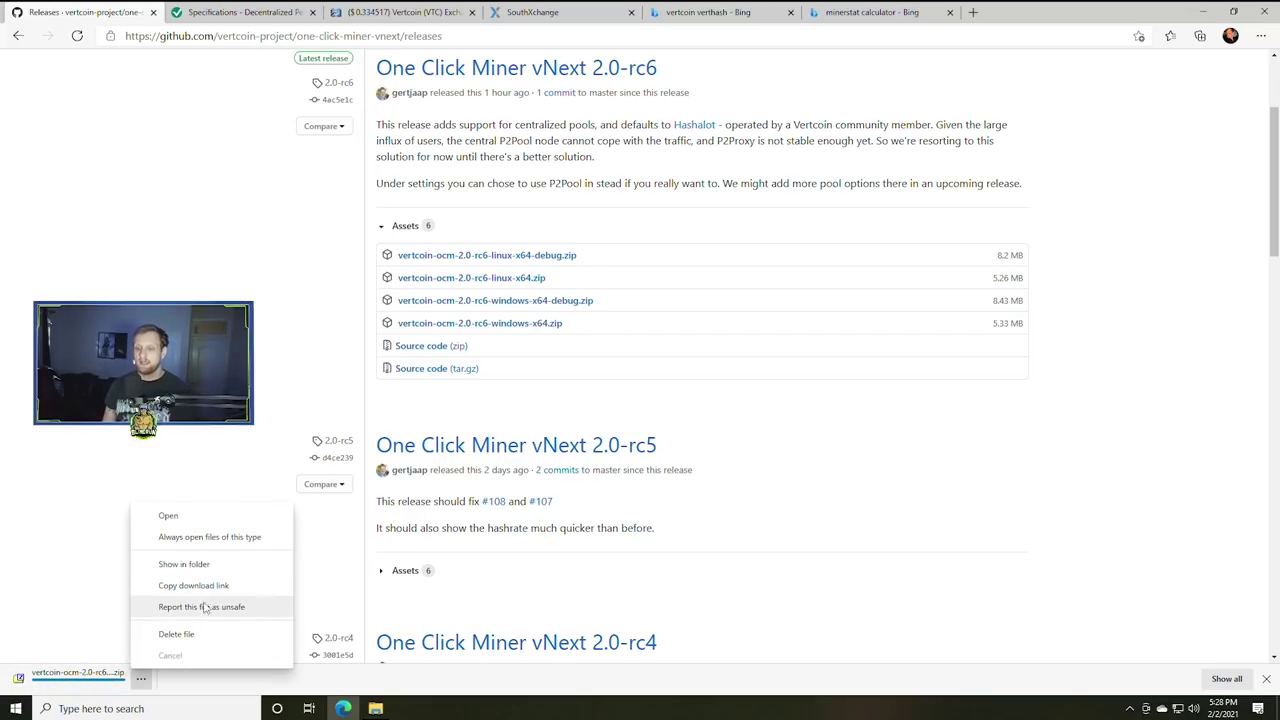
left_click(197, 564)
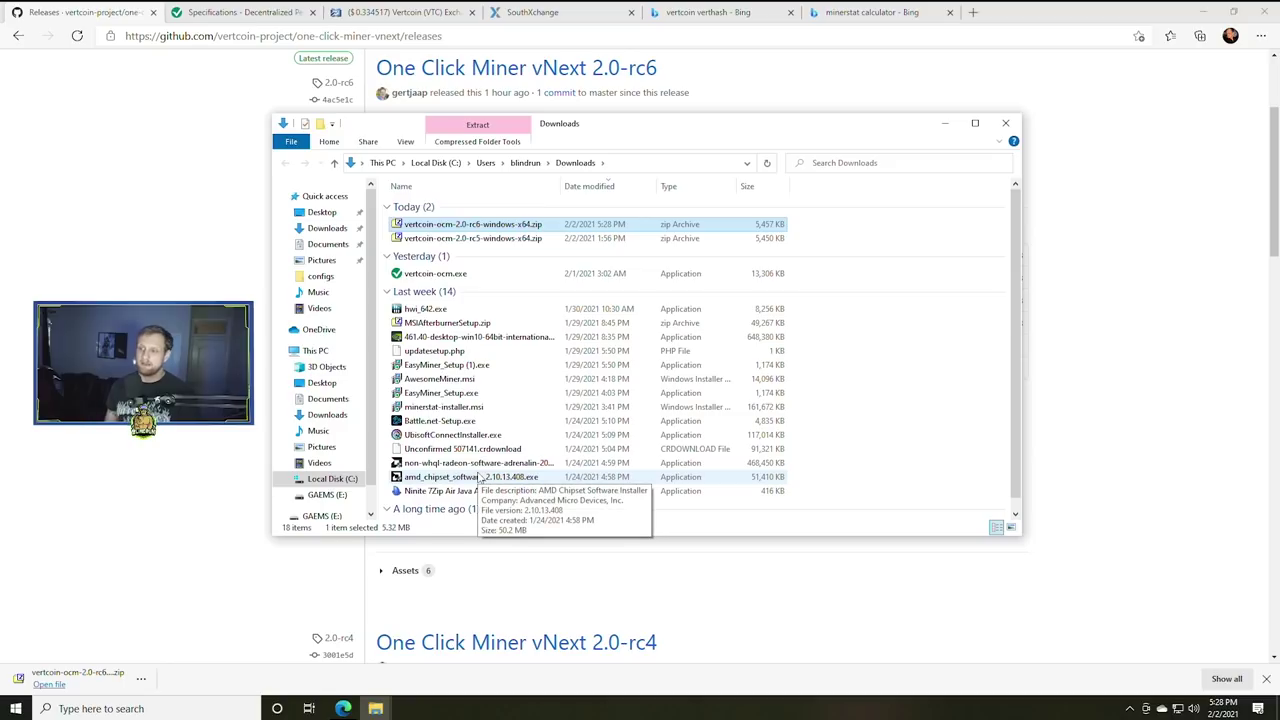
right_click(451, 225)
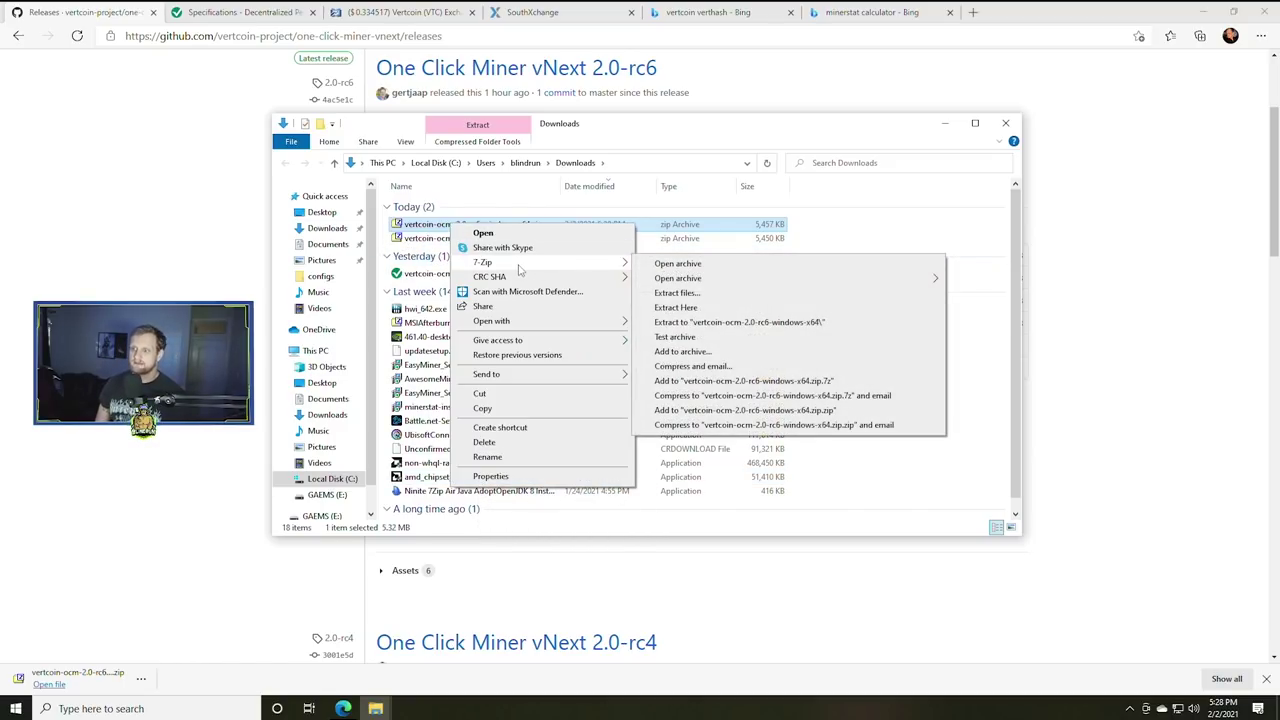
mouse_move(491, 266)
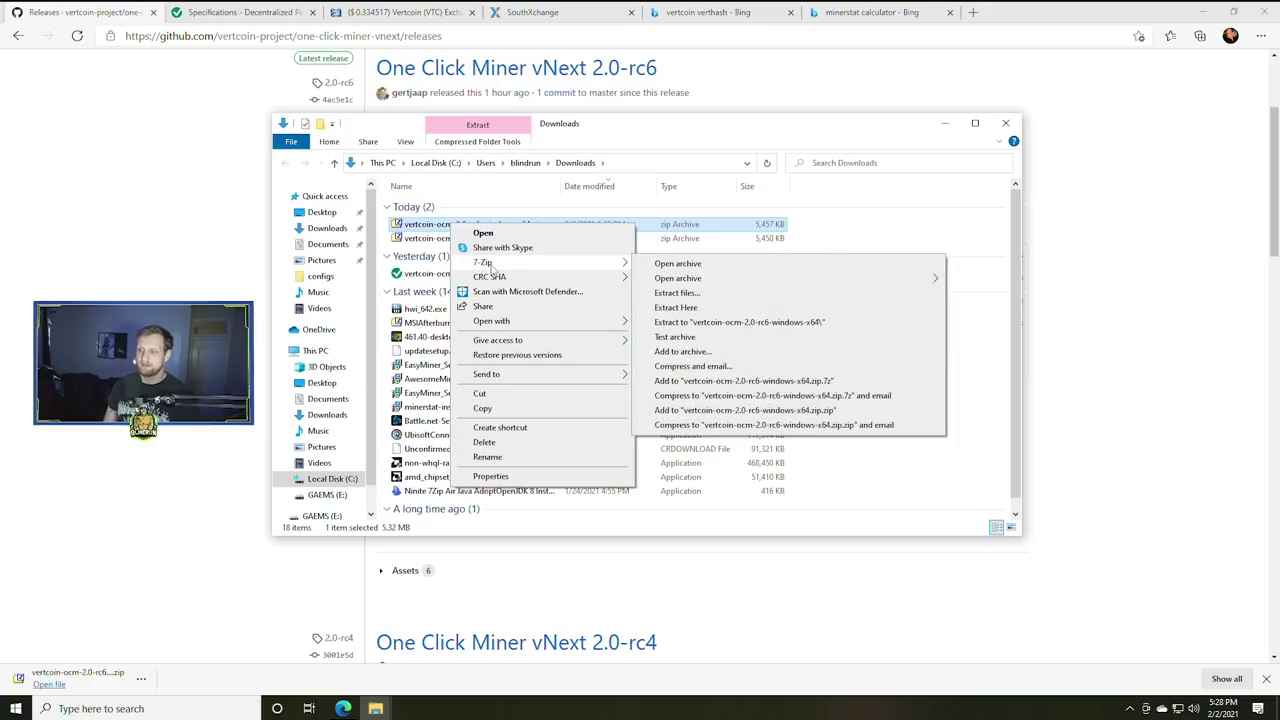
left_click(722, 310)
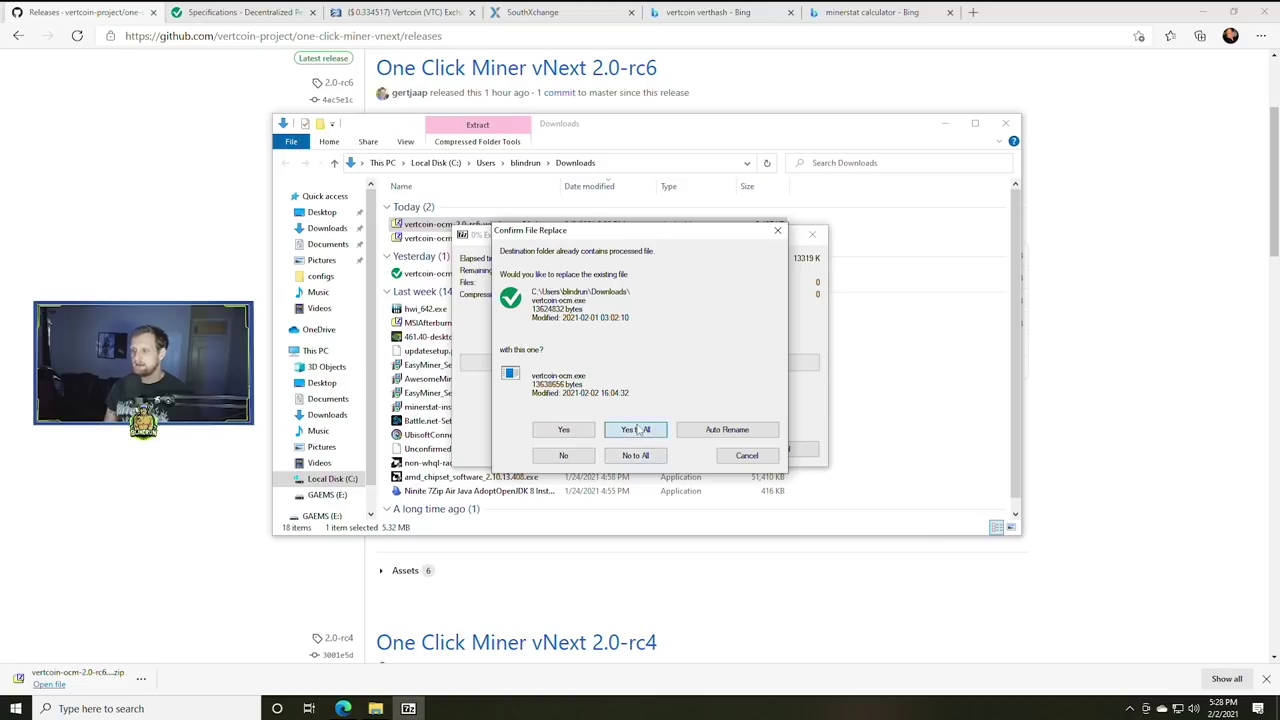
left_click(641, 430)
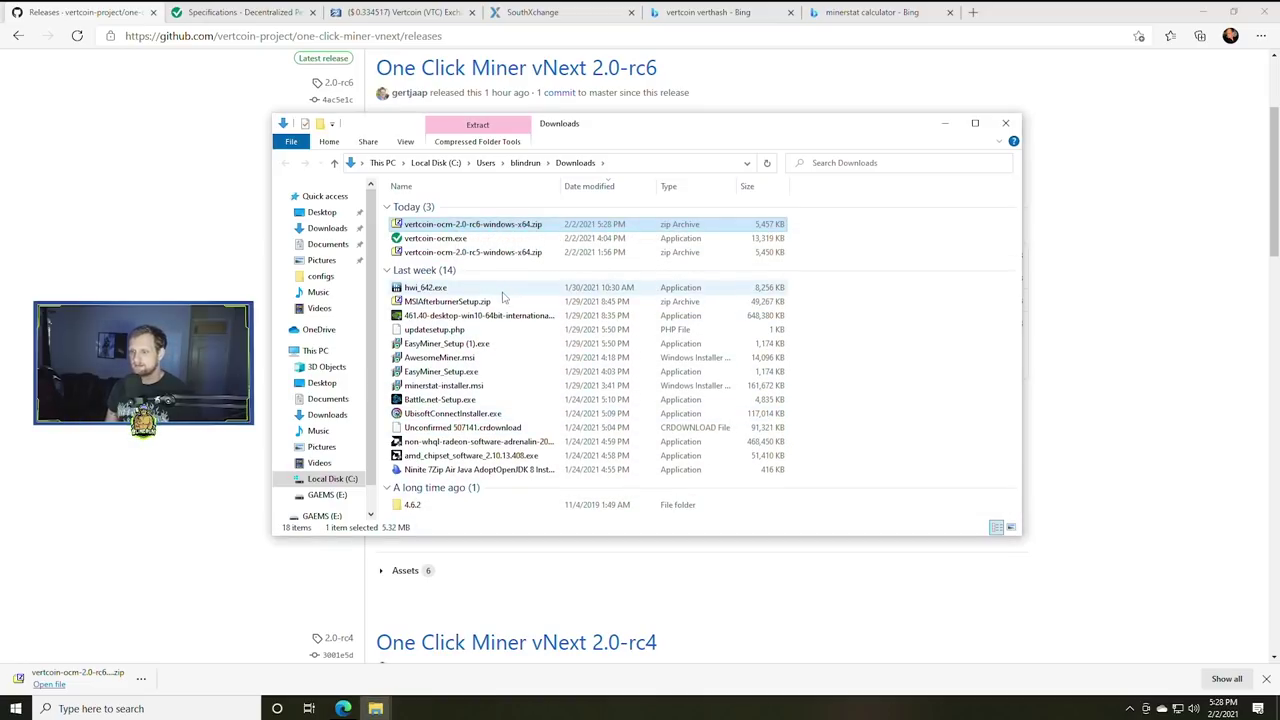
Launch the extracted vertcoin-ocm.exe and reposition the miner window slightly.
left_click(430, 240)
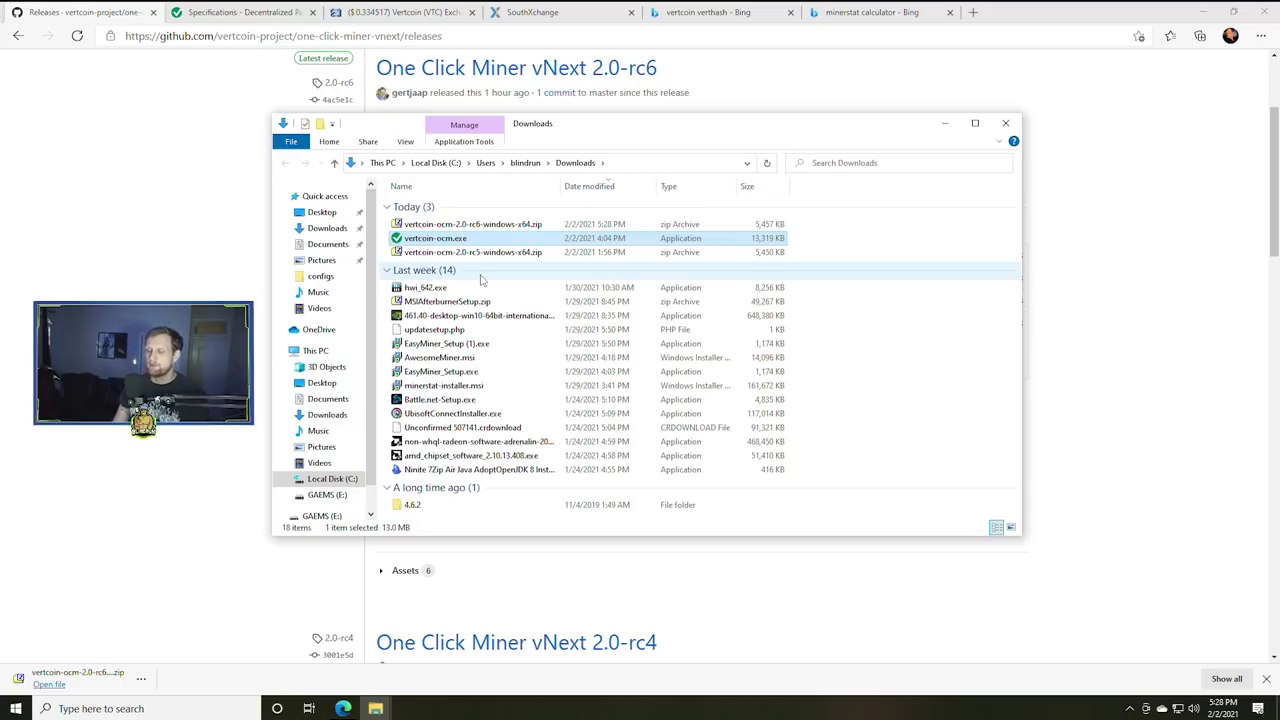
double_click(452, 241)
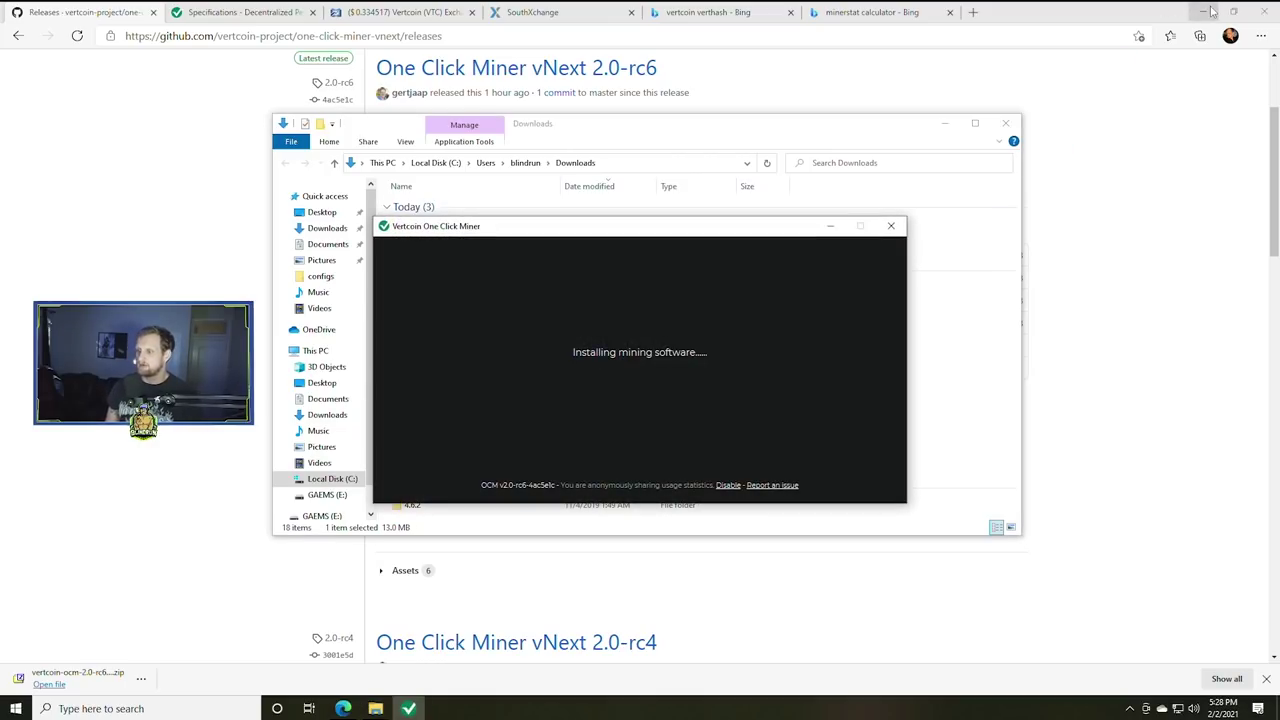
left_click_drag(591, 231, 585, 230)
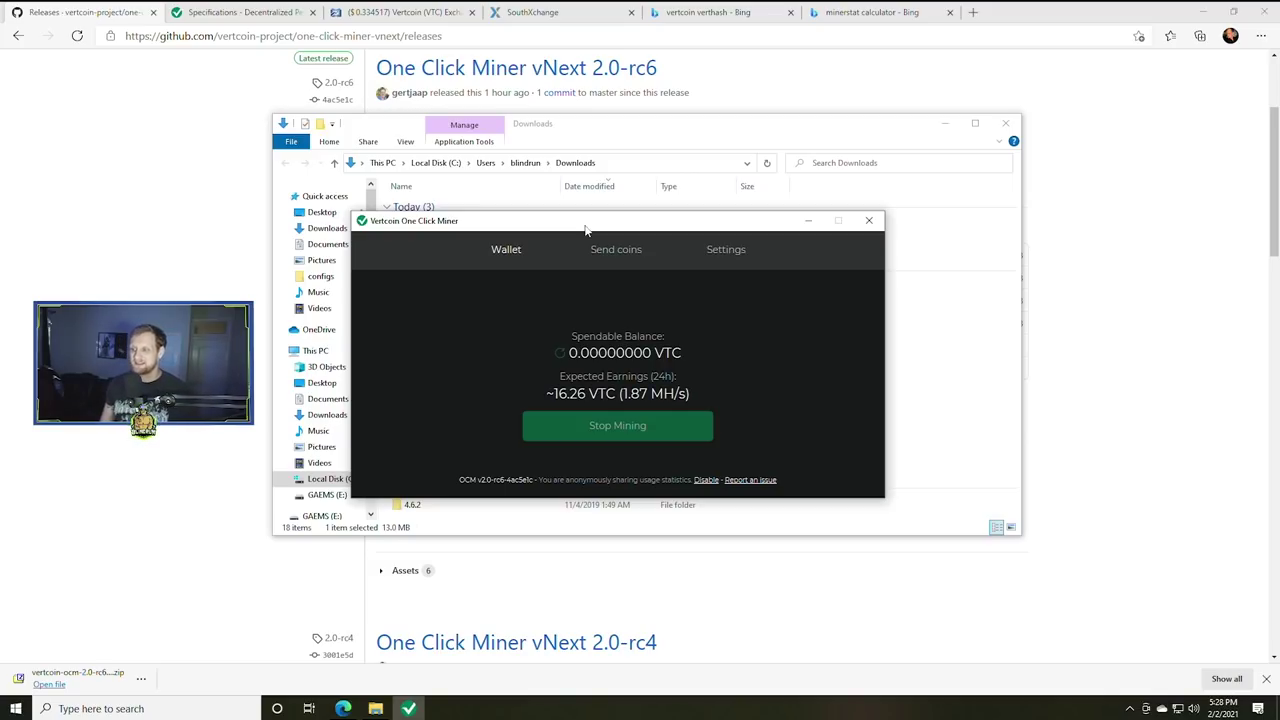
Open the miner's Send coins form and examine its receiver address and wallet password fields.
left_click(610, 252)
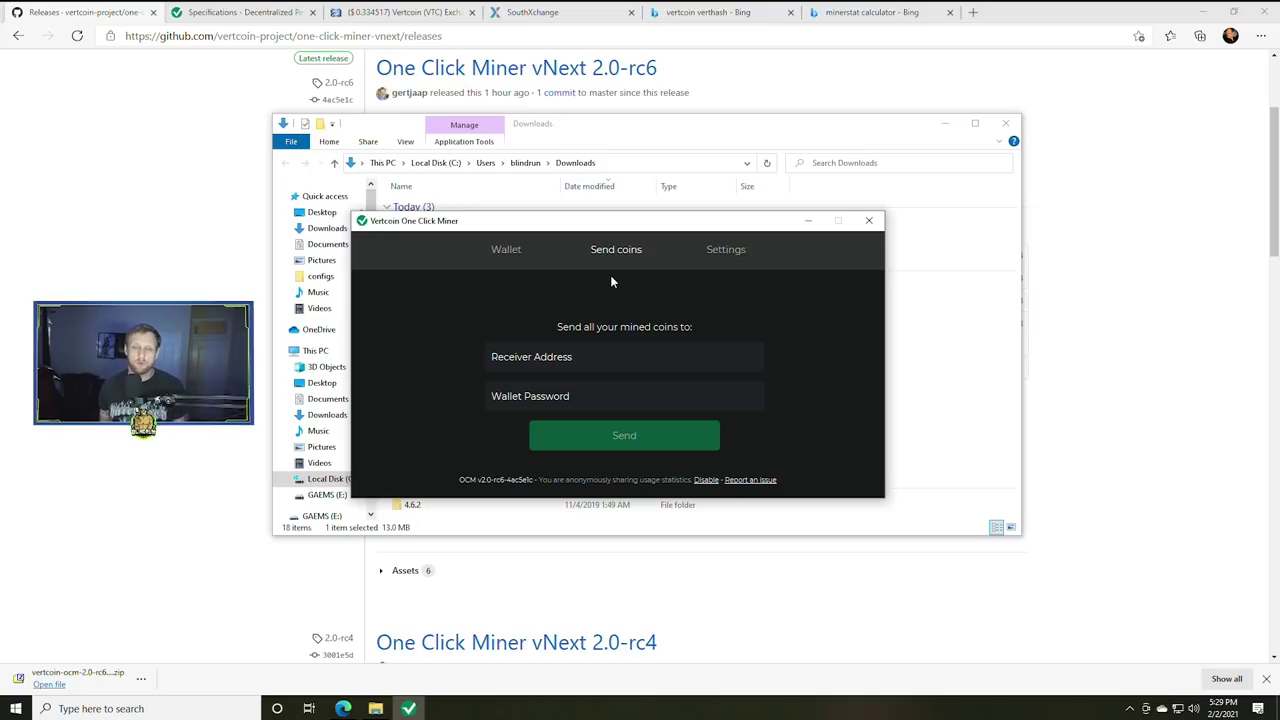
left_click(571, 357)
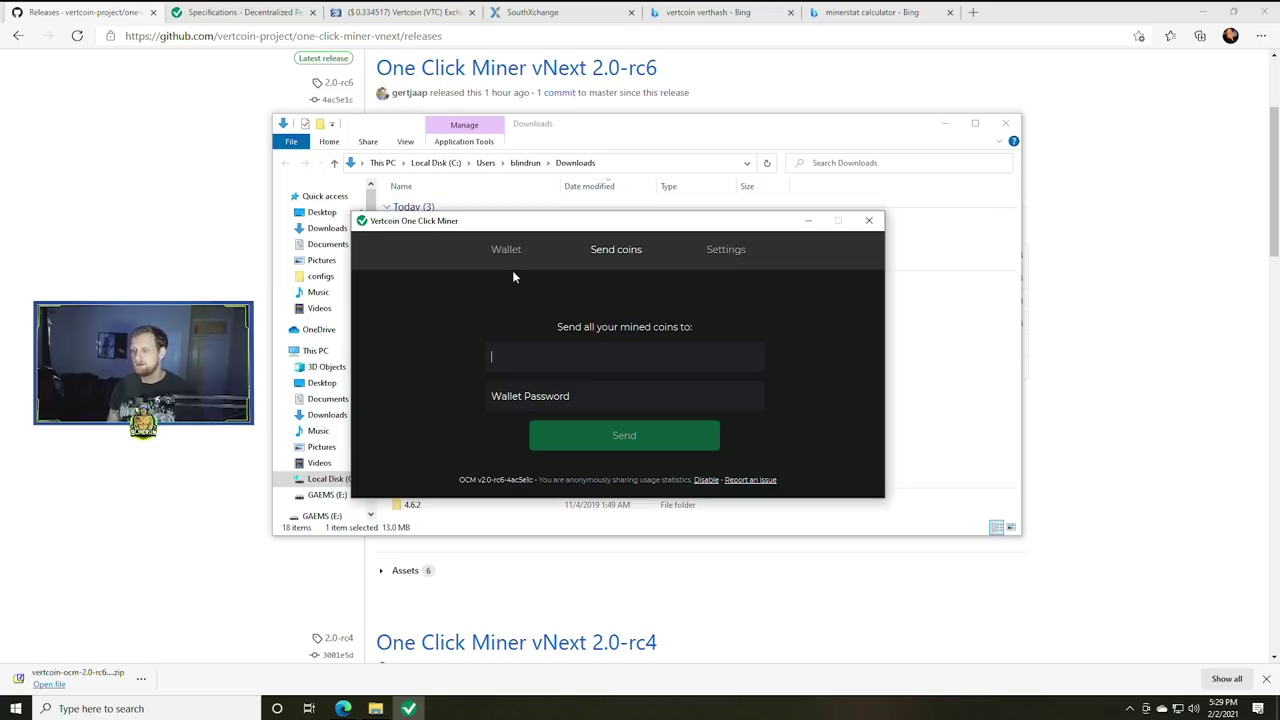
left_click_drag(529, 222, 574, 226)
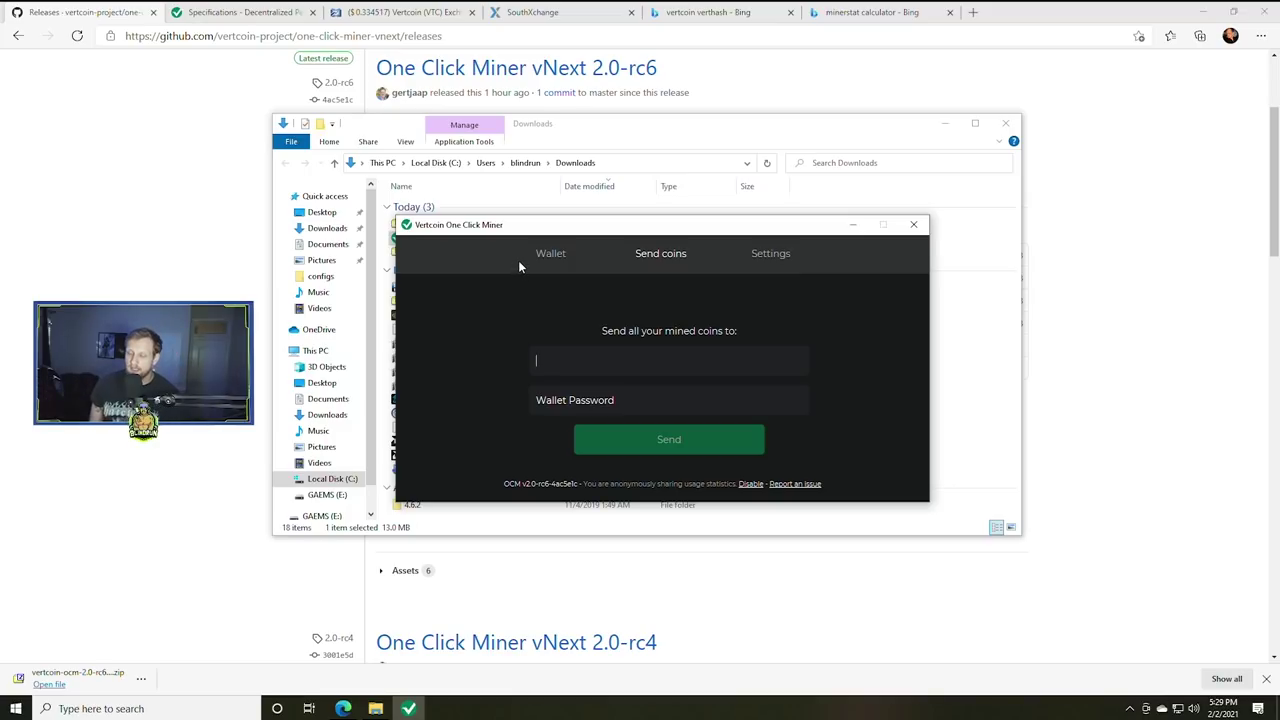
Review the exchanges that trade Vertcoin on CoinCodex, including Bittrex, and look at the SouthXchange home page.
left_click(240, 12)
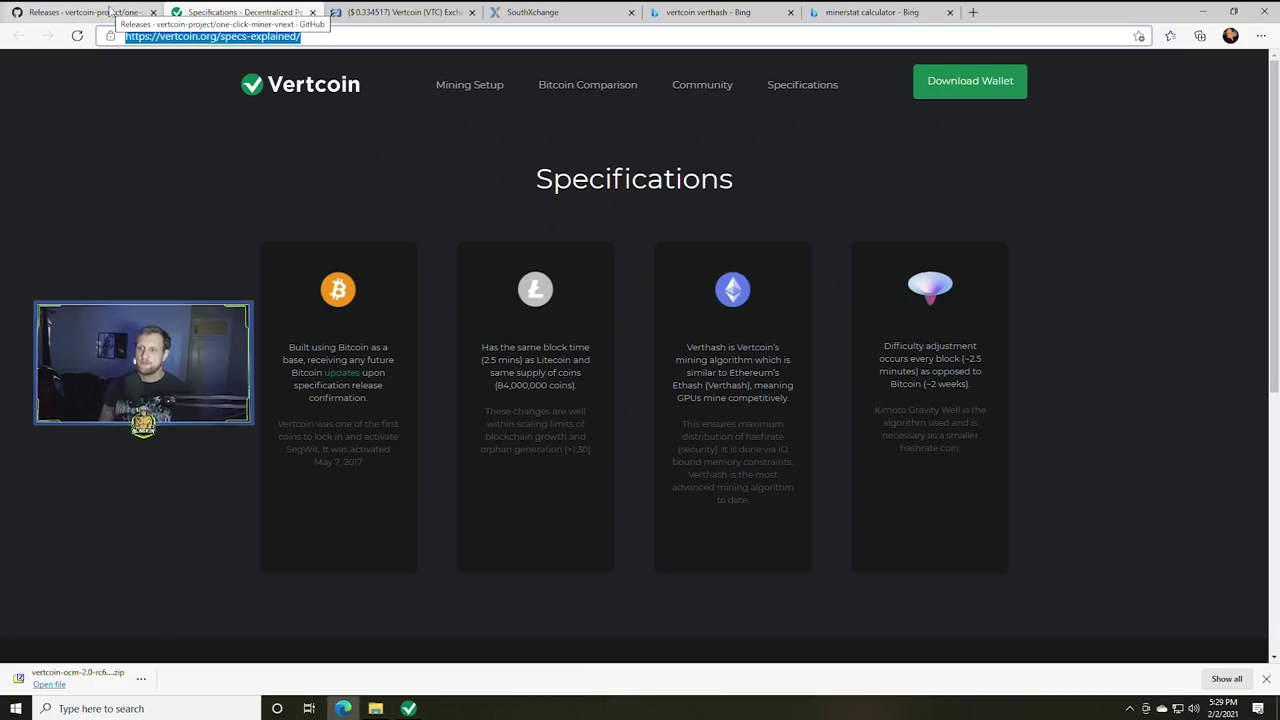
left_click(405, 12)
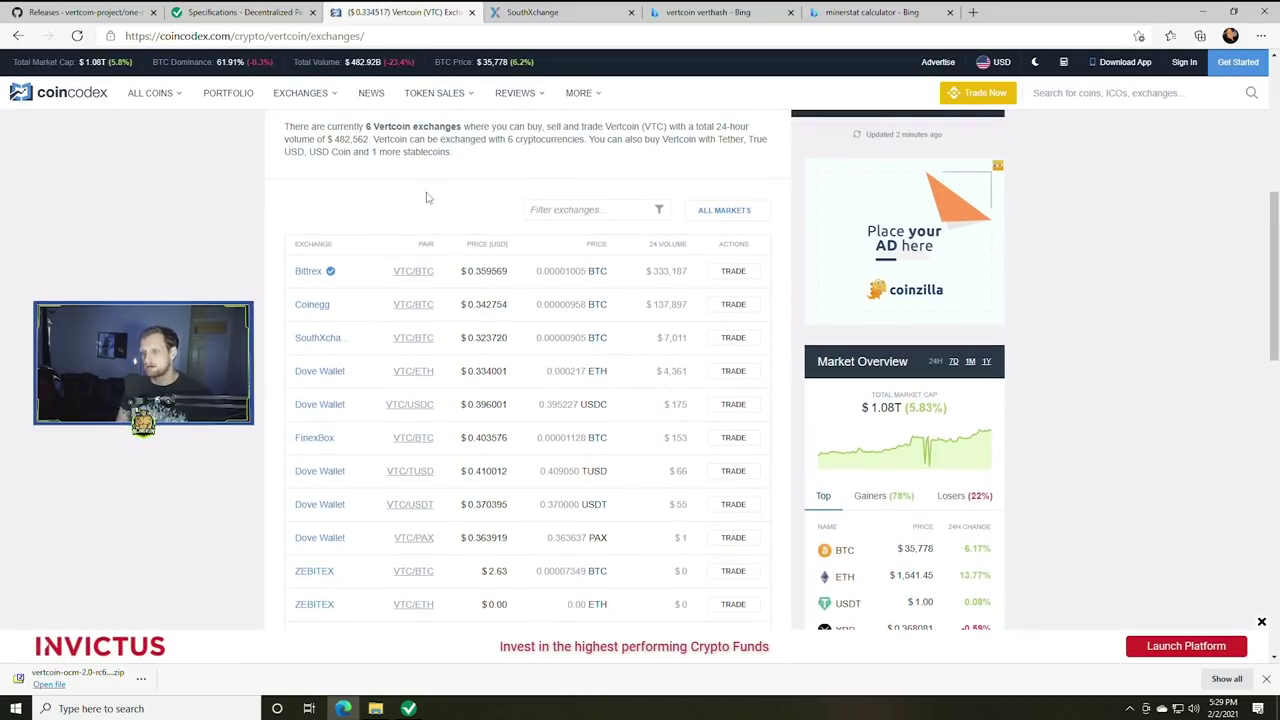
left_click_drag(476, 275, 503, 275)
left_click(498, 275)
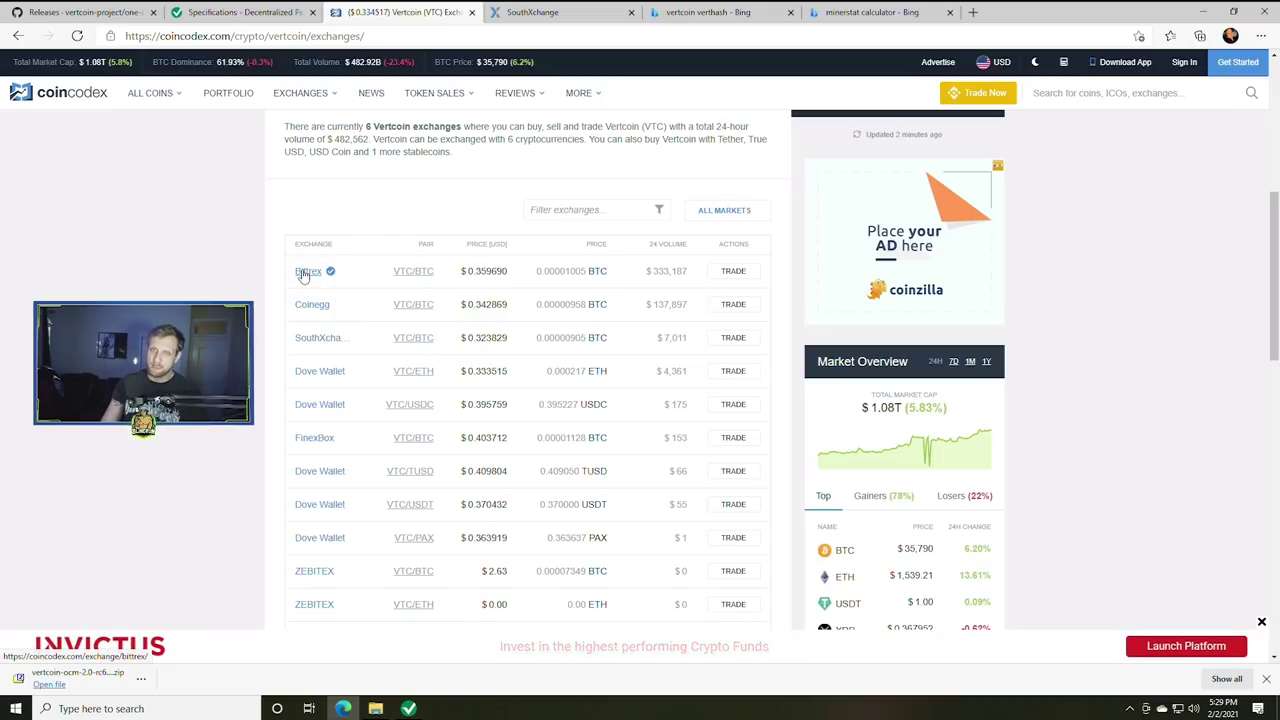
left_click(554, 22)
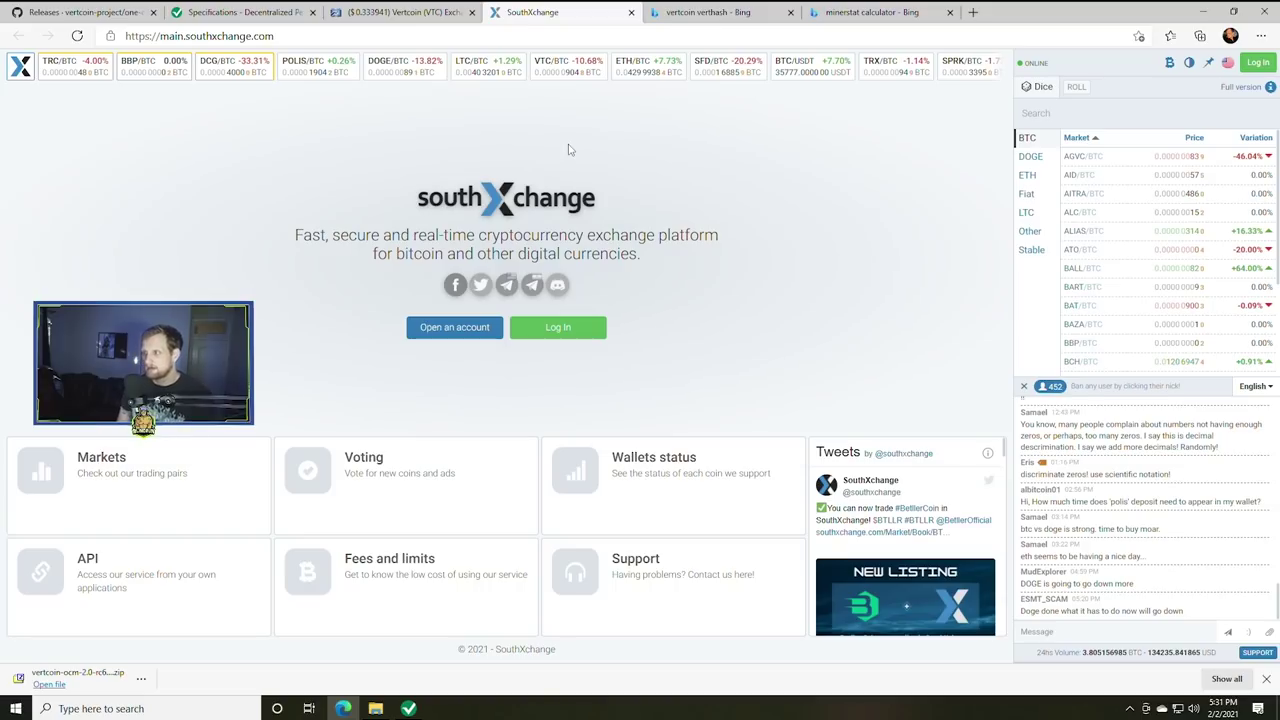
left_click(725, 13)
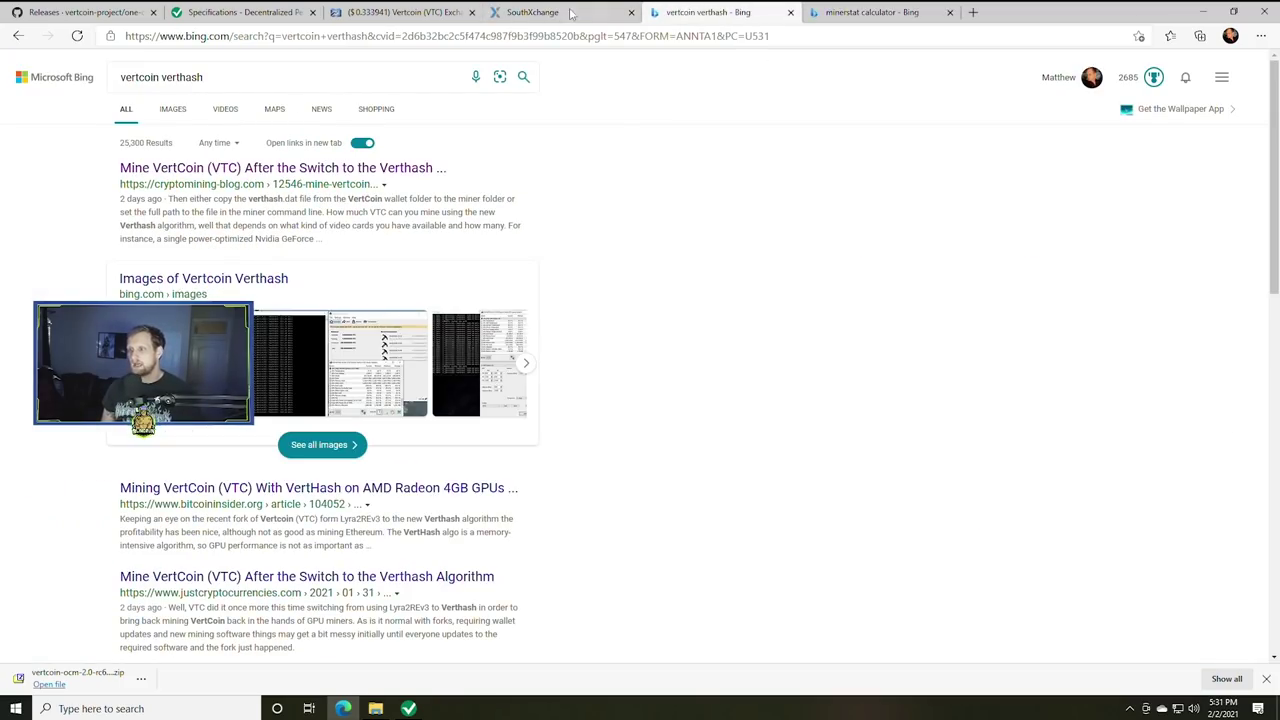
left_click(567, 13)
Minimize the browser and both folder windows, and show the miner's Wallet page on the clear desktop.
left_click(1203, 12)
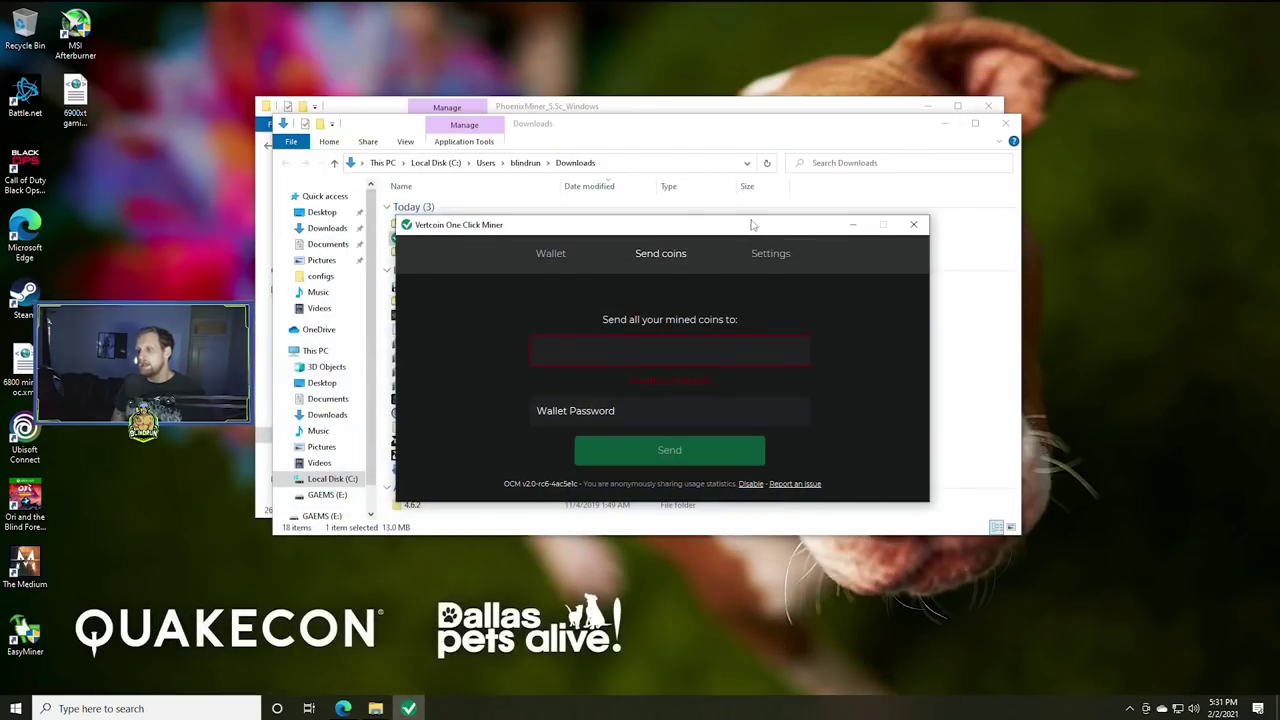
left_click(553, 258)
left_click_drag(641, 228, 549, 155)
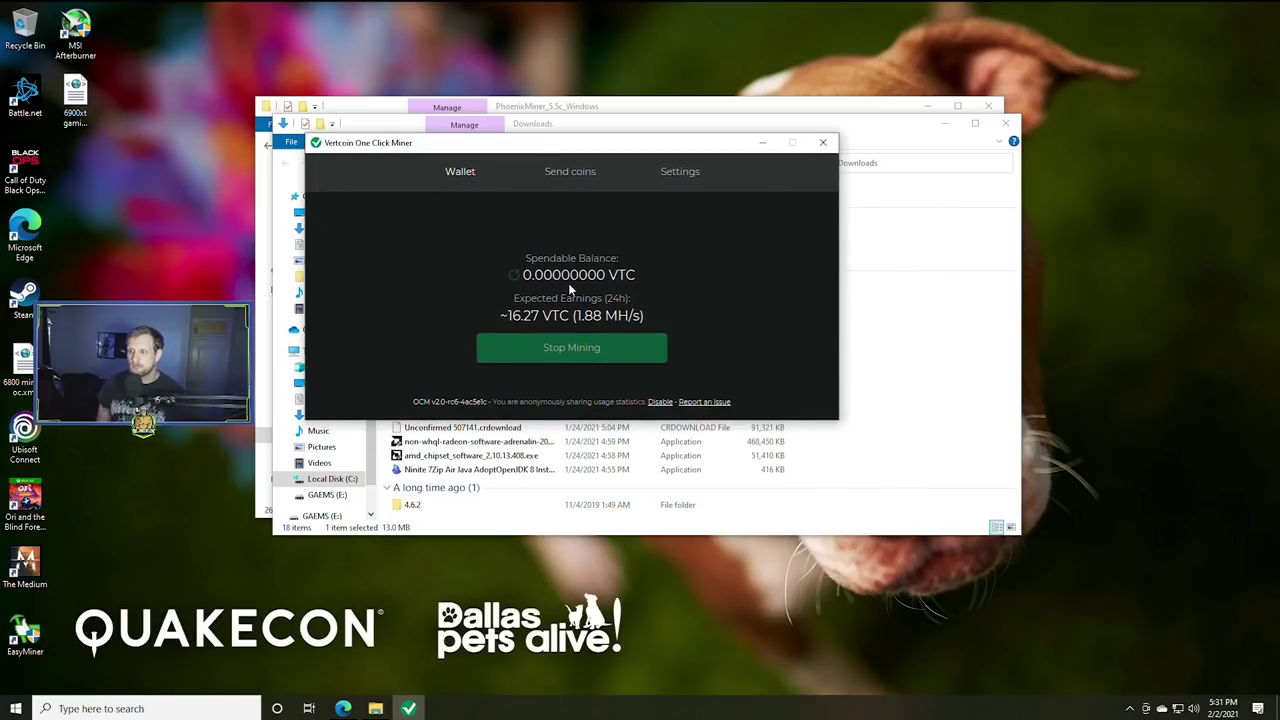
left_click_drag(496, 152, 614, 220)
left_click(913, 128)
left_click(944, 123)
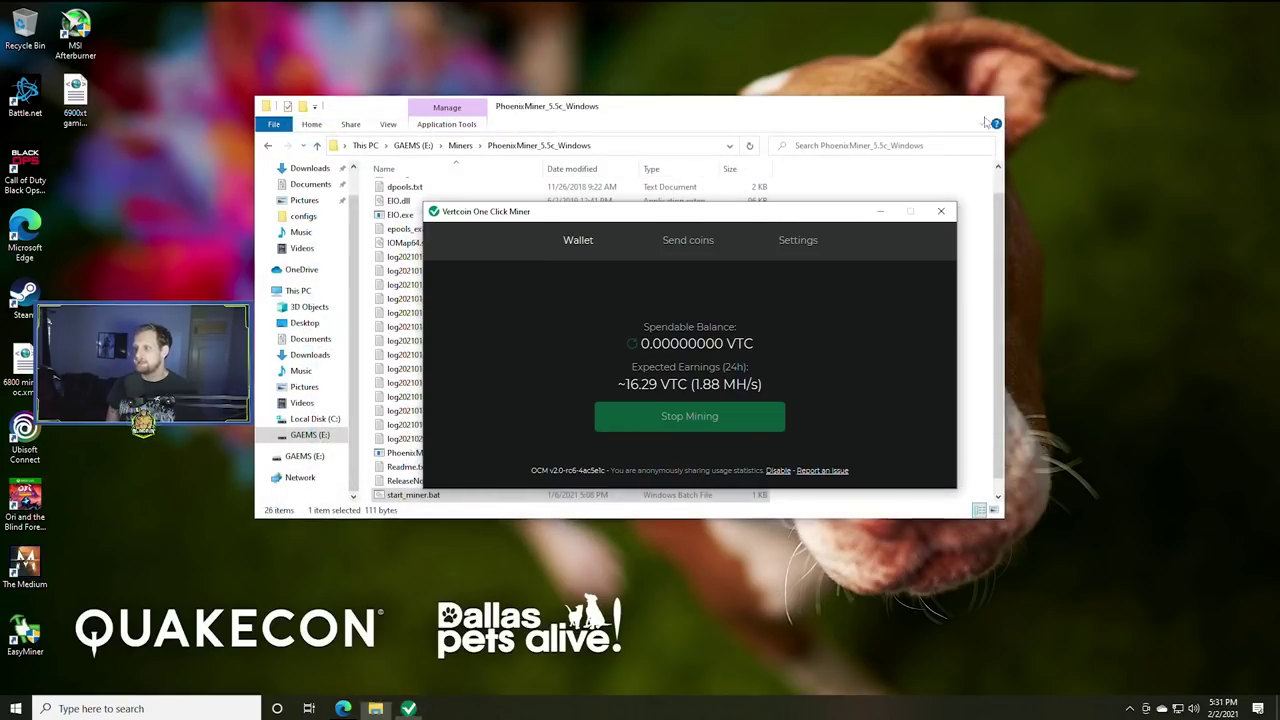
left_click(927, 105)
left_click_drag(700, 209, 532, 258)
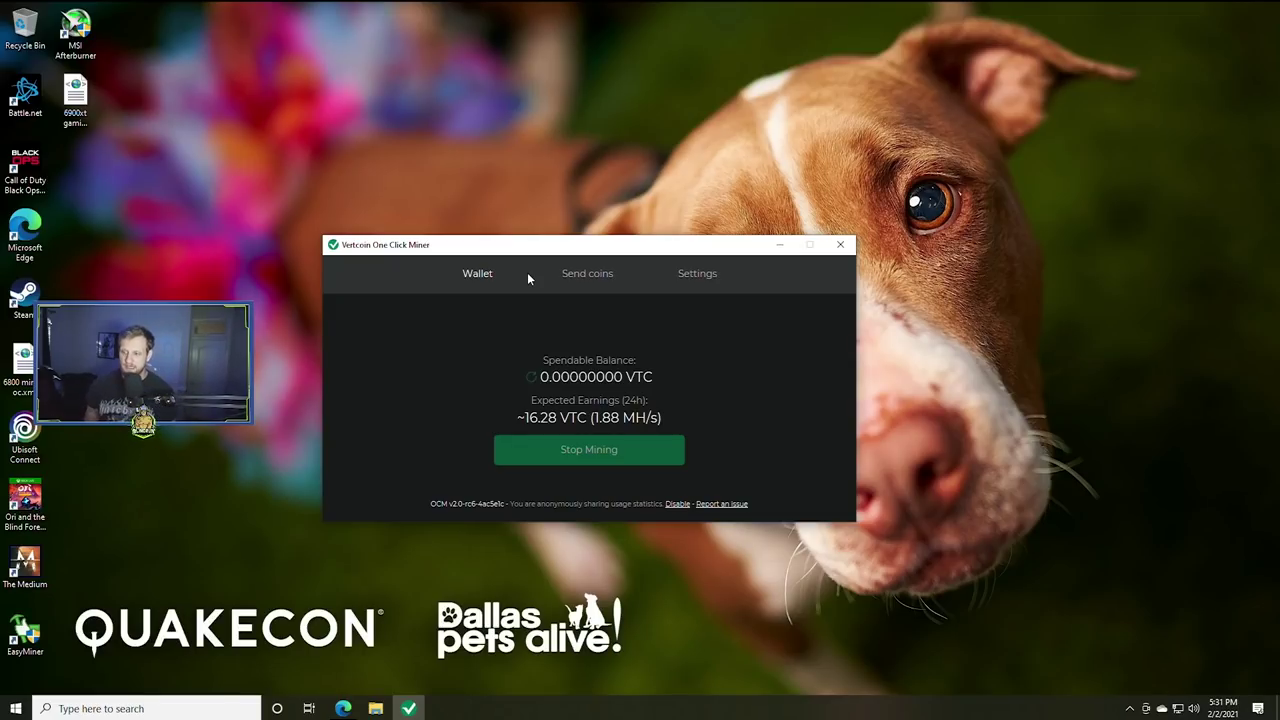
left_click_drag(508, 252, 585, 212)
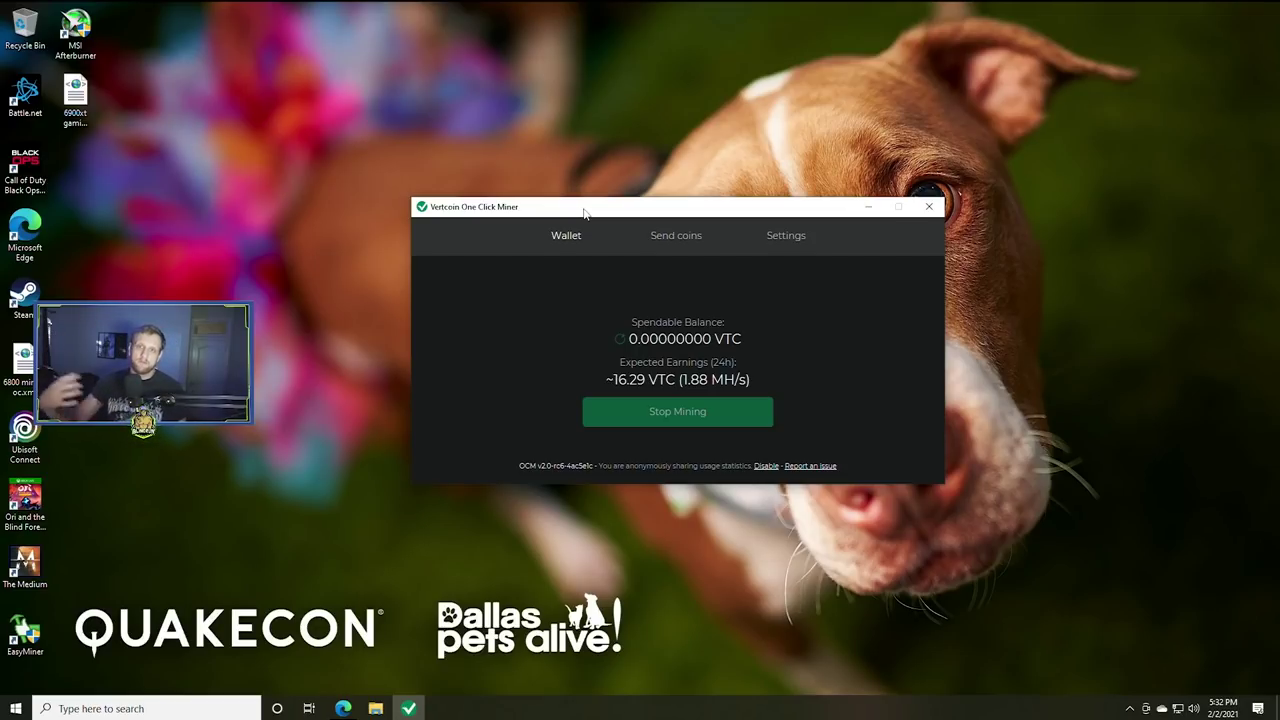
left_click_drag(585, 212, 680, 202)
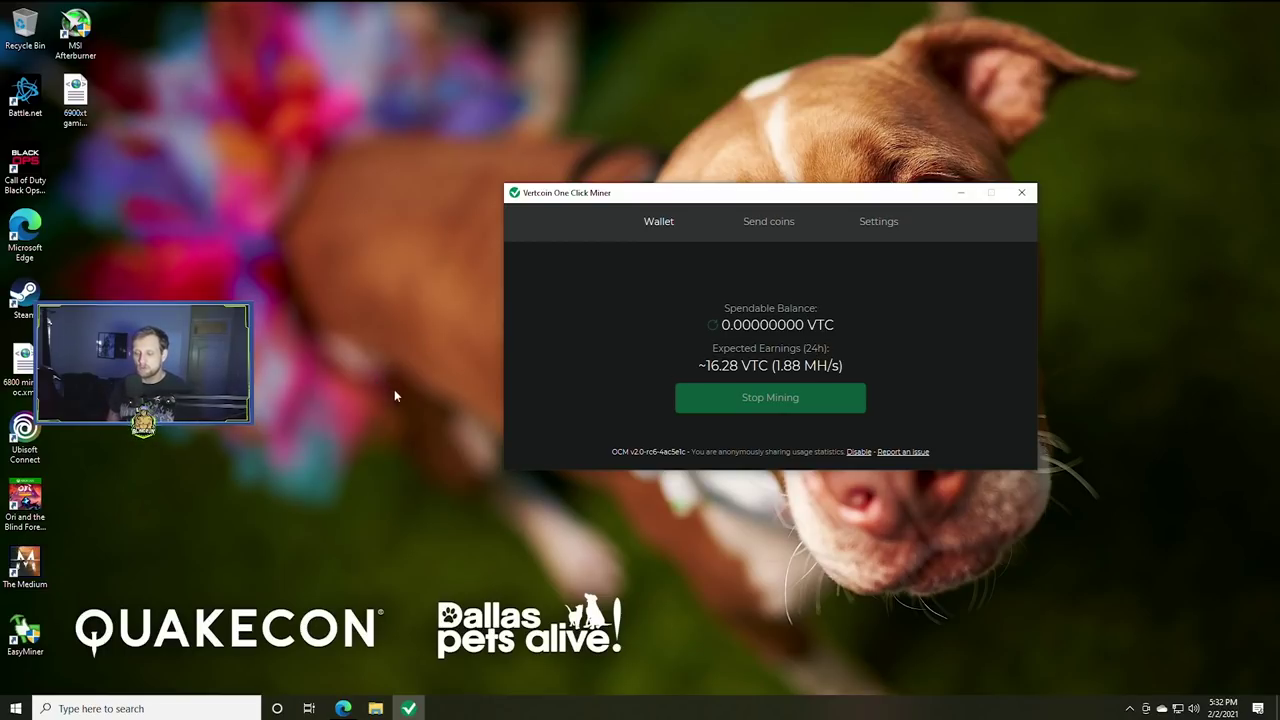
Open Calculator and check the current Vertcoin price on the CoinCodex page in the browser.
left_click(190, 708)
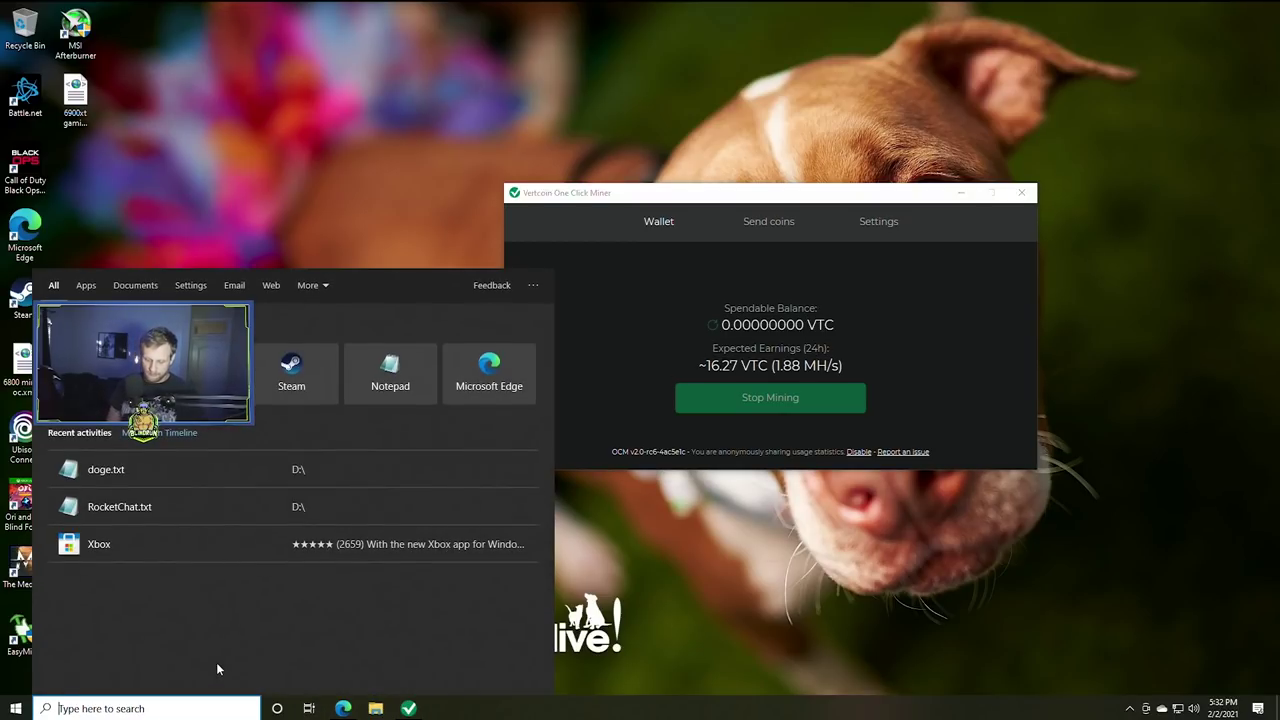
type("calc")
key("Return")
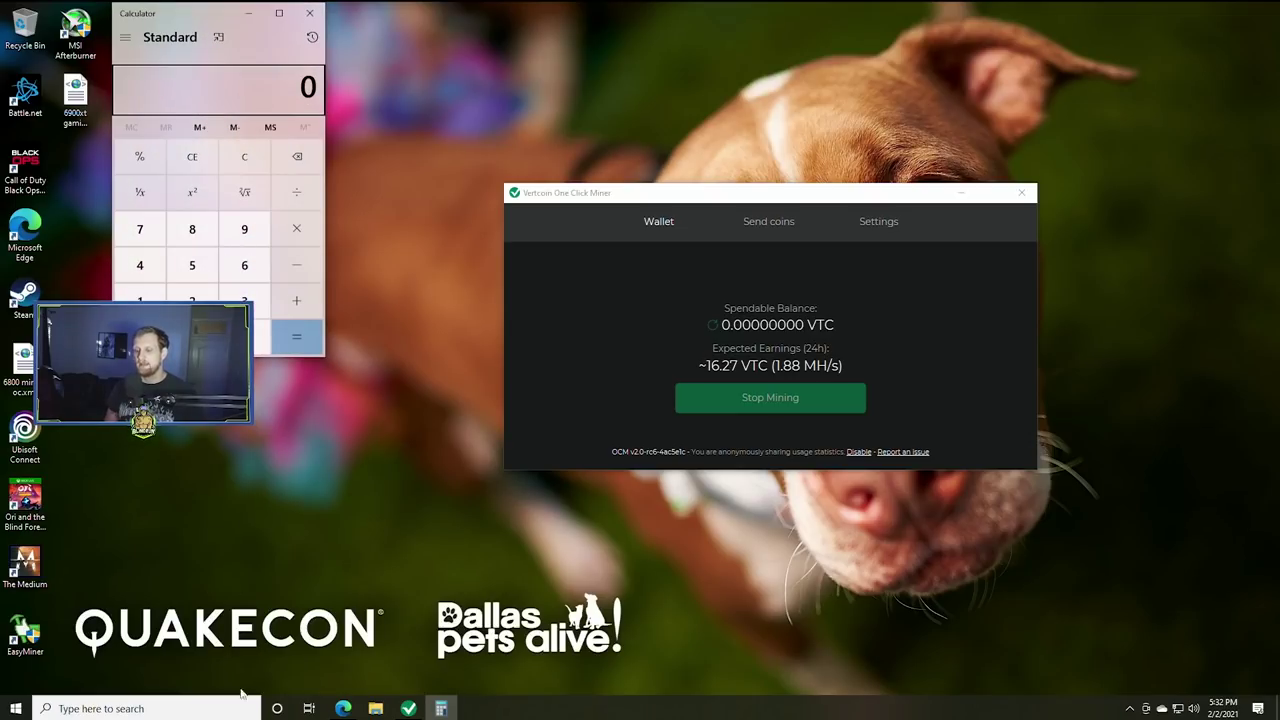
left_click(343, 708)
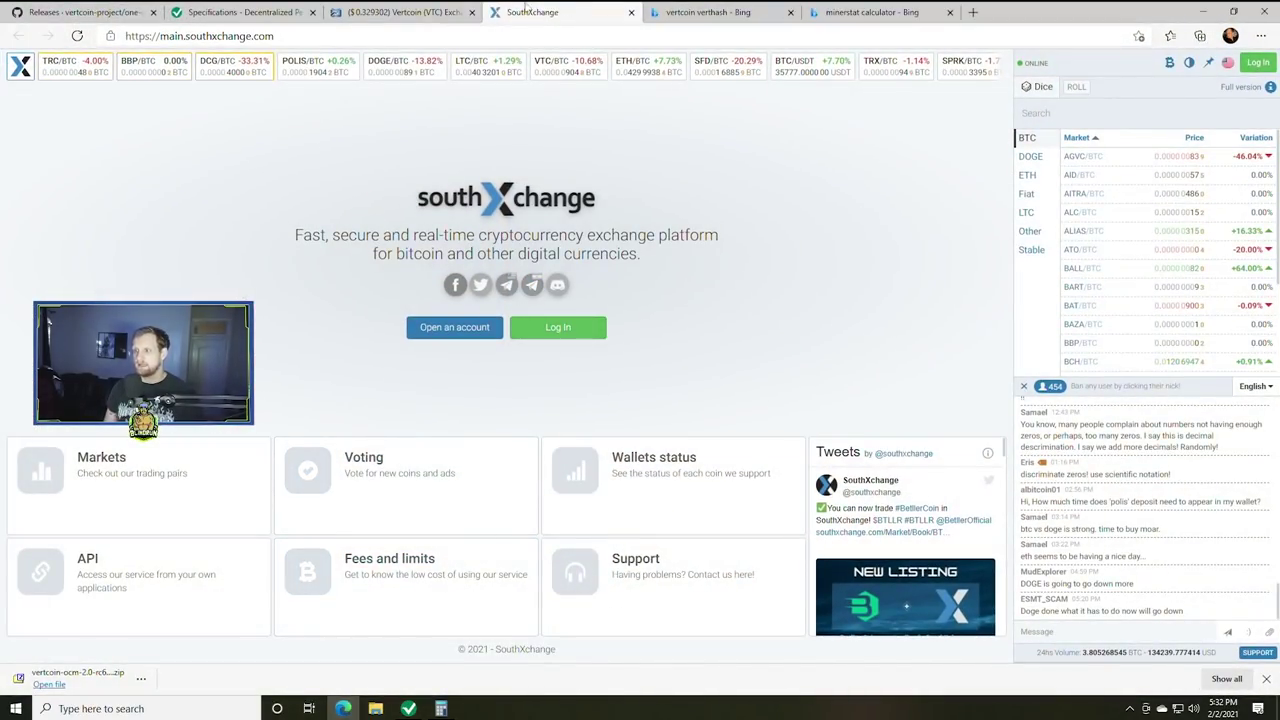
key("ctrl+shift+Tab")
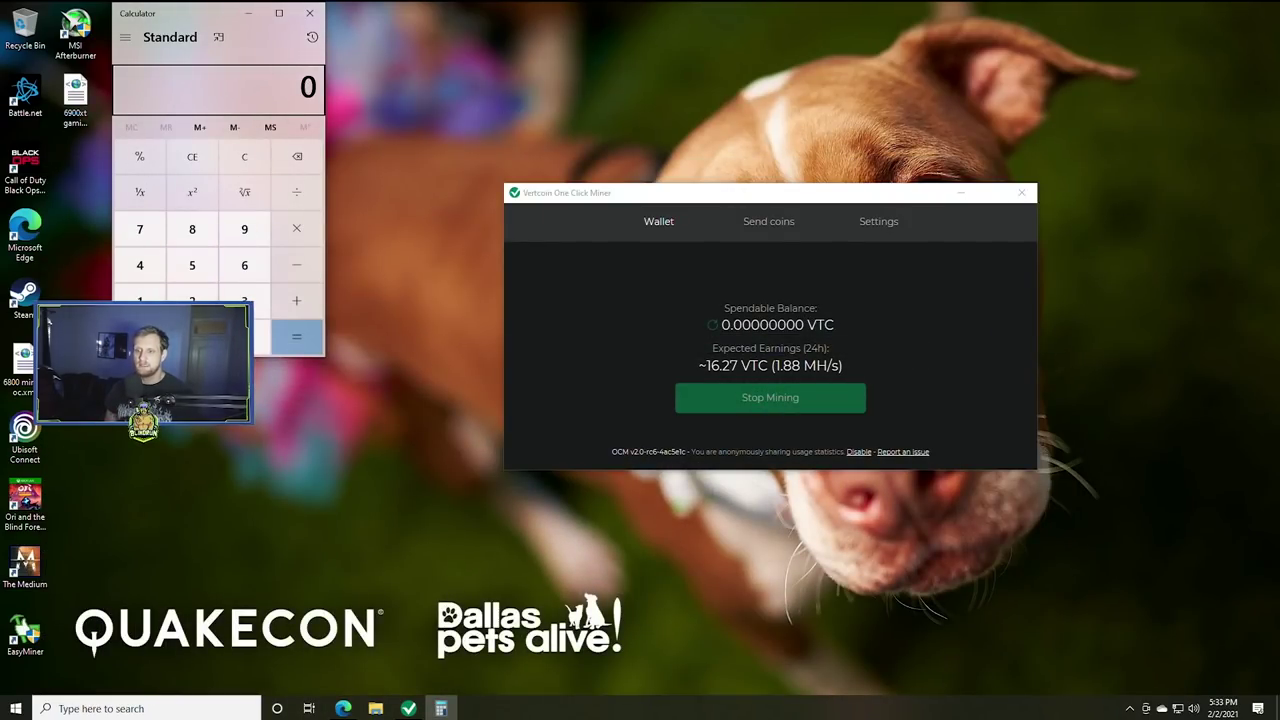
Calculate the expected daily mining earnings in dollars by multiplying 0.30 by 16.28 in Calculator.
left_click(244, 337)
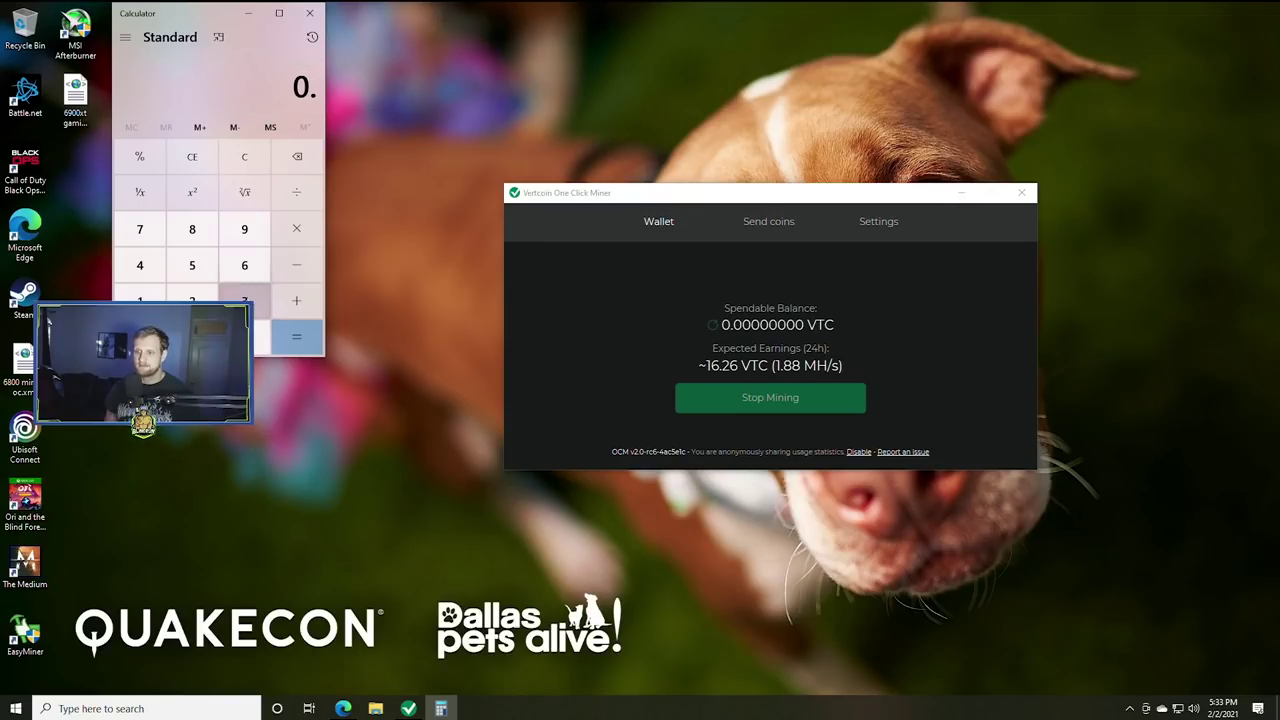
left_click(244, 300)
left_click(192, 337)
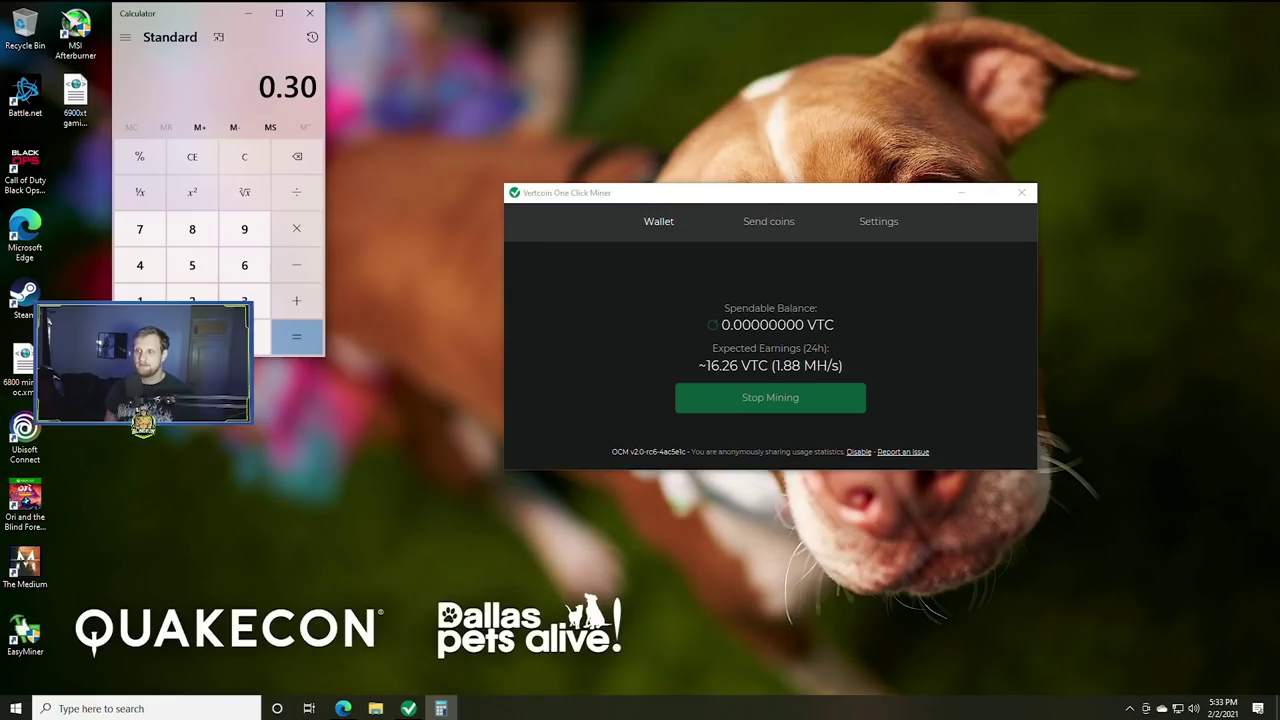
left_click(298, 229)
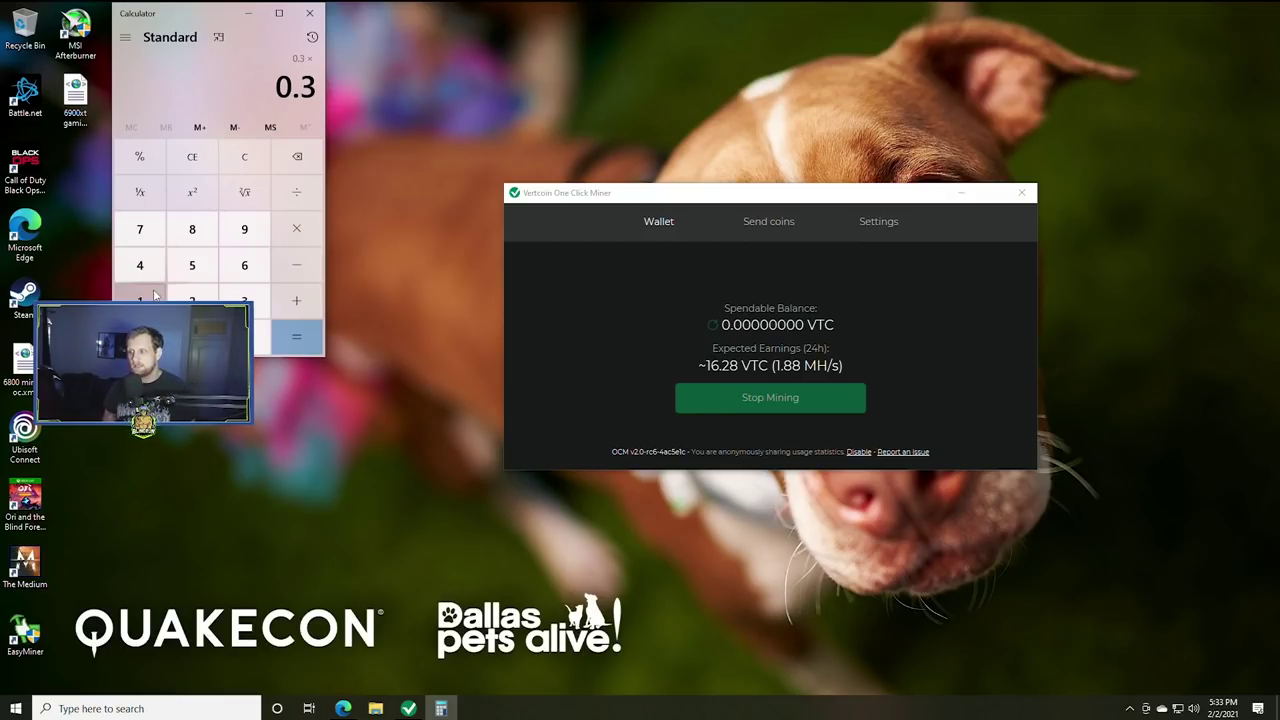
left_click(140, 300)
left_click(244, 265)
left_click(244, 336)
left_click(201, 289)
left_click(192, 229)
left_click(296, 336)
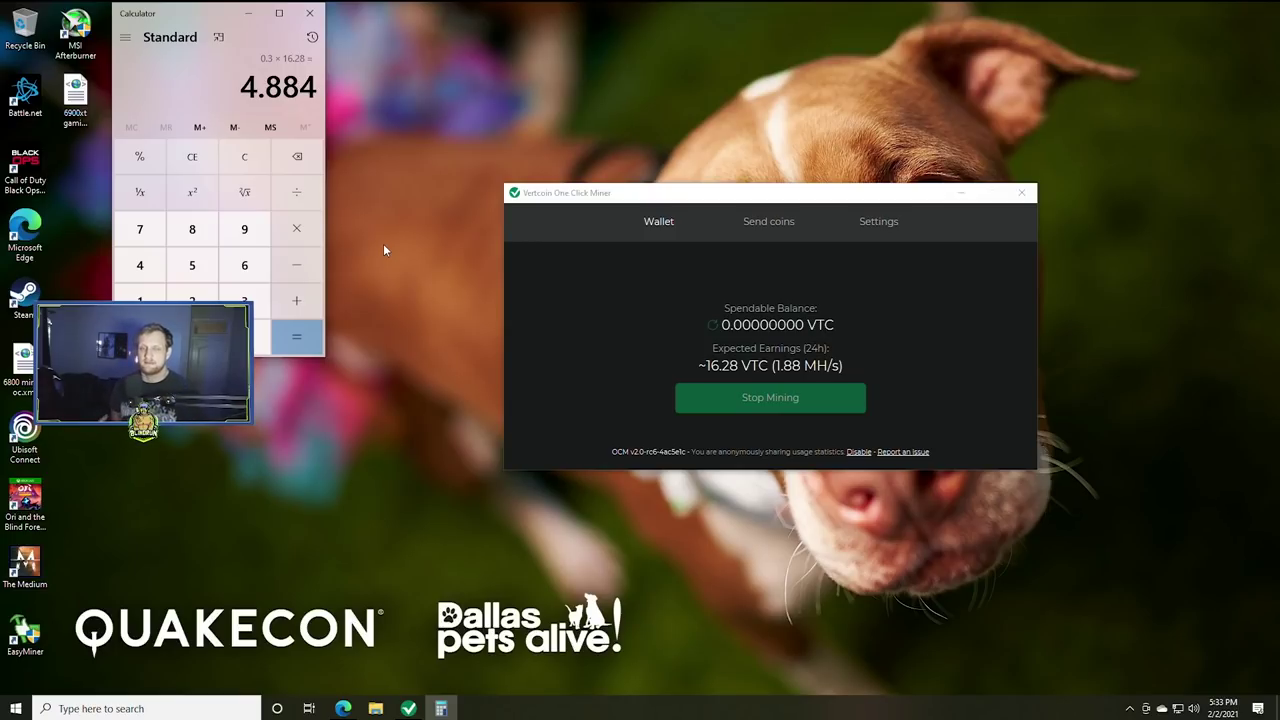